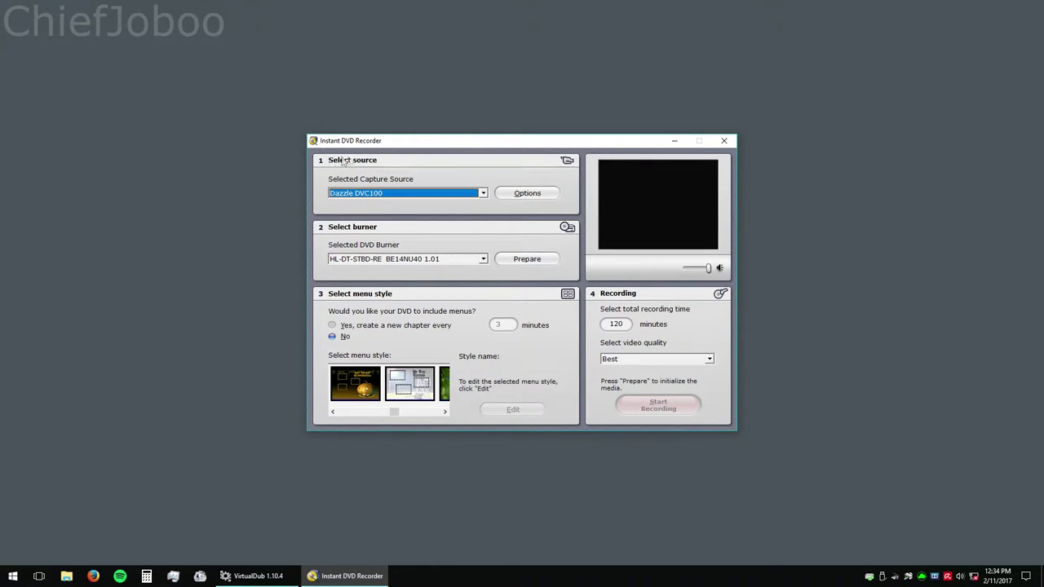
Select Dazzle DVC100 as source, reset picture defaults, and keep Composite input with NTSC
left_click(375, 195)
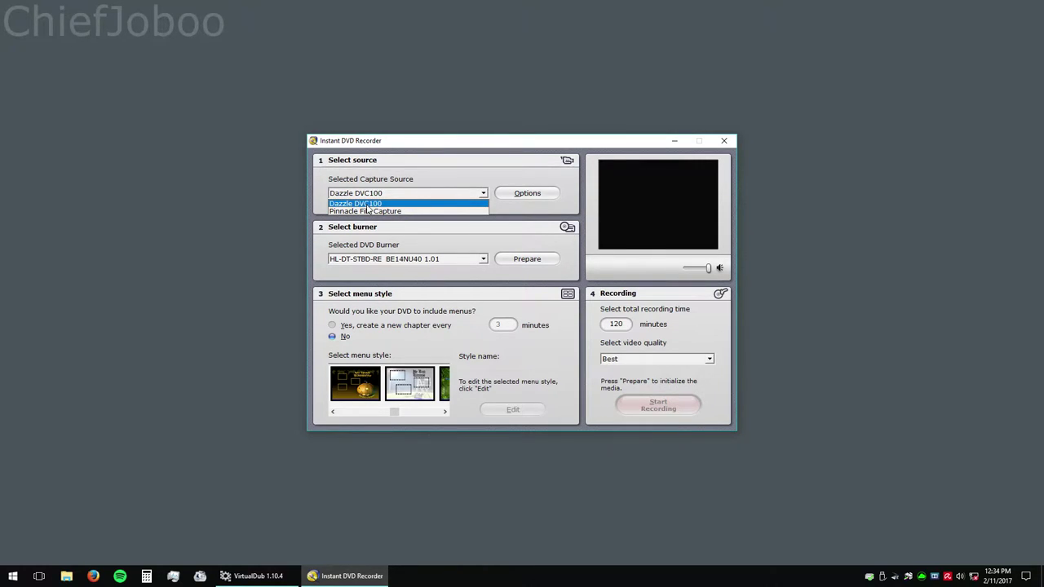
left_click(367, 205)
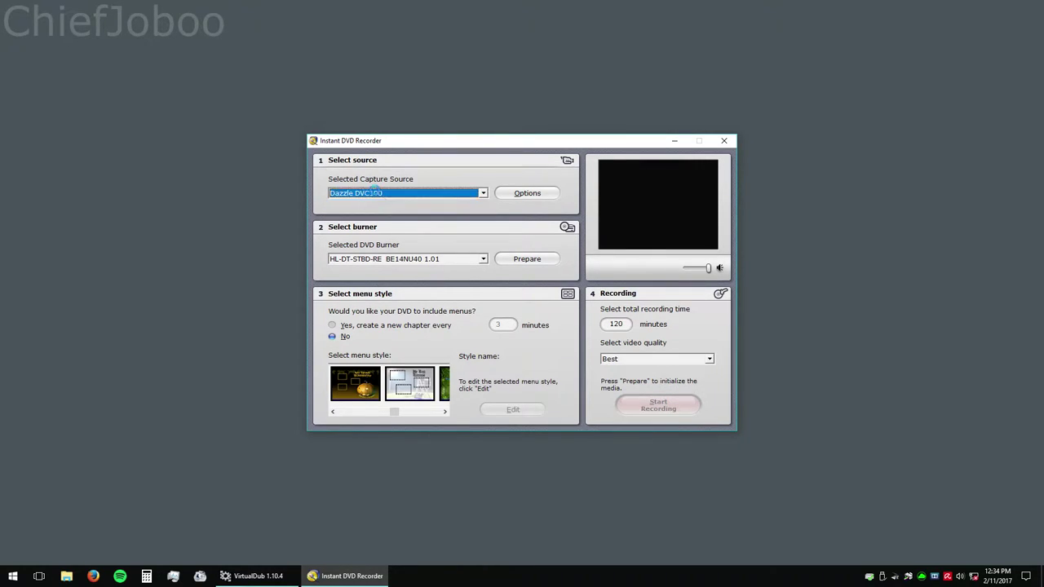
left_click(529, 193)
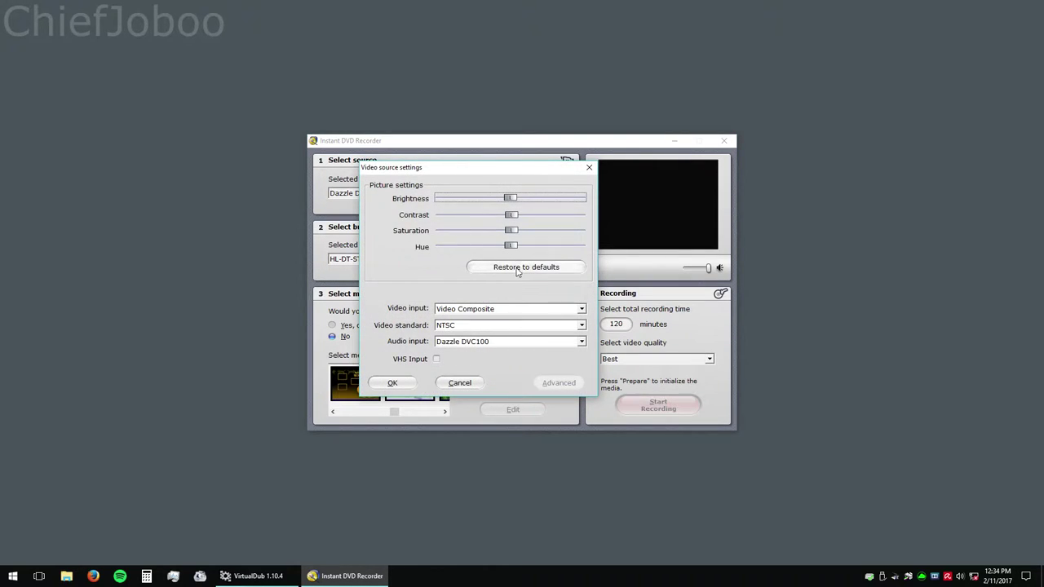
left_click(517, 269)
left_click(474, 312)
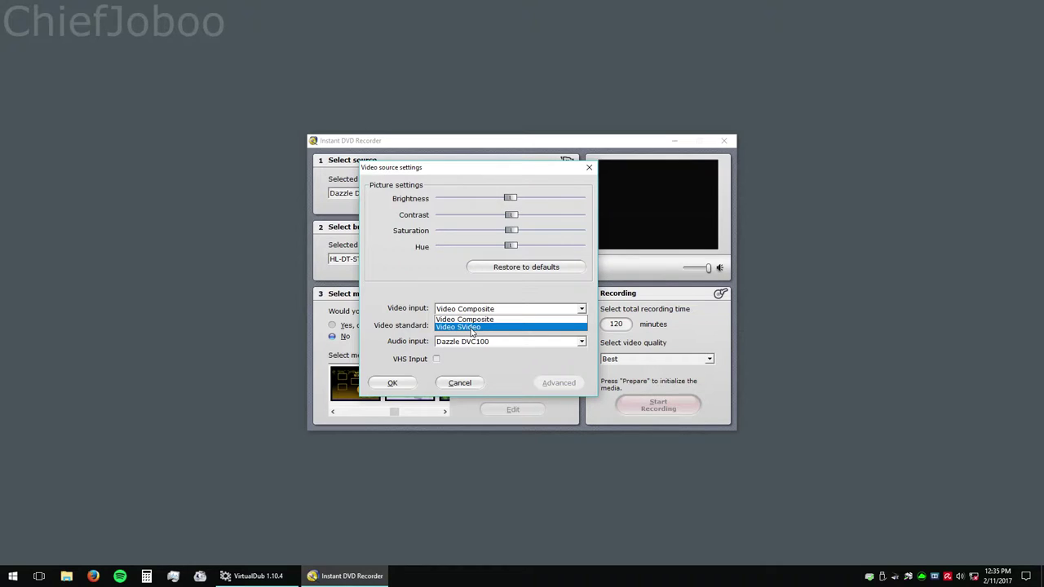
left_click(471, 319)
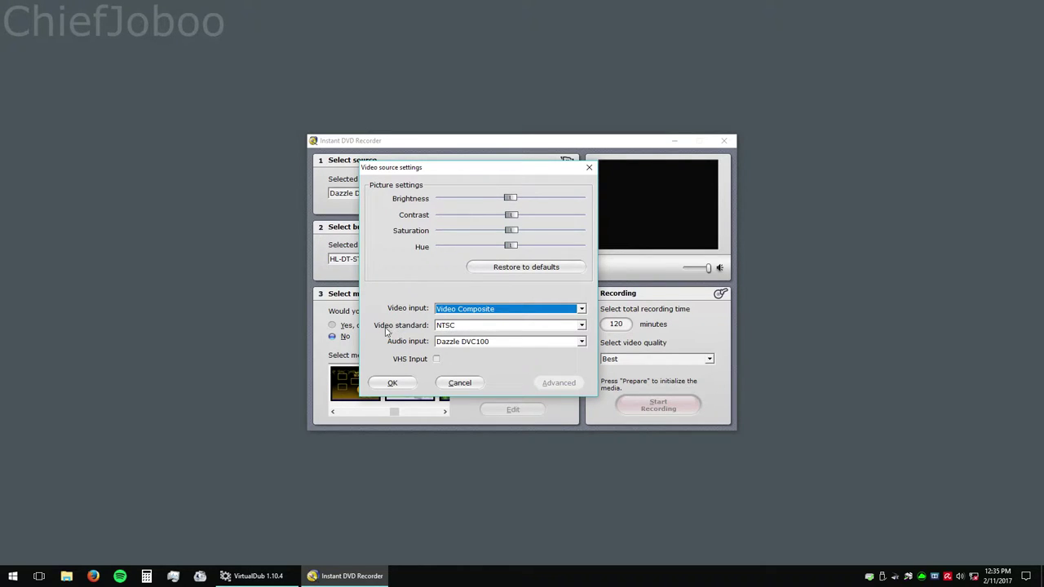
left_click(449, 327)
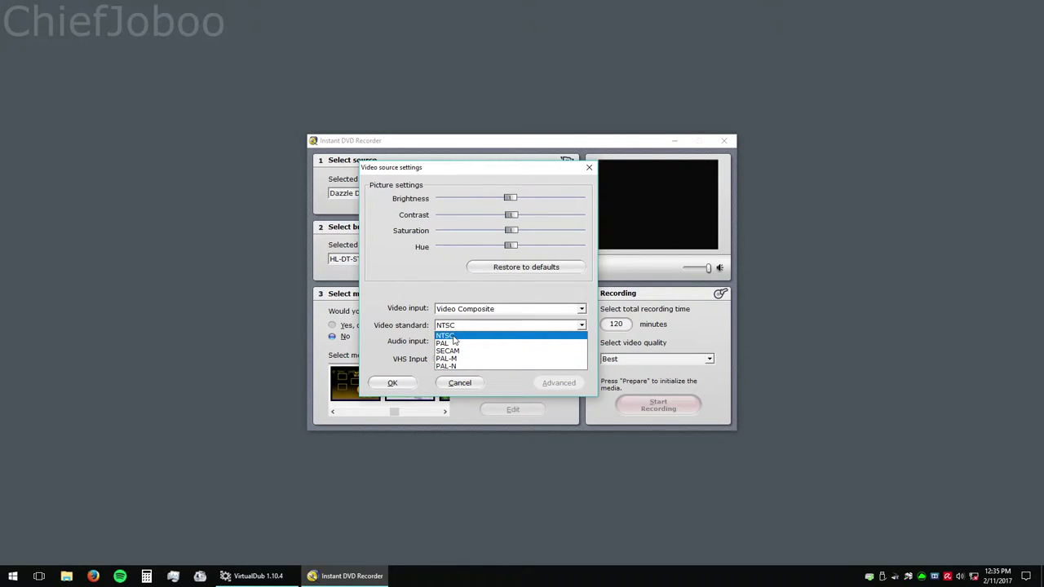
left_click(454, 336)
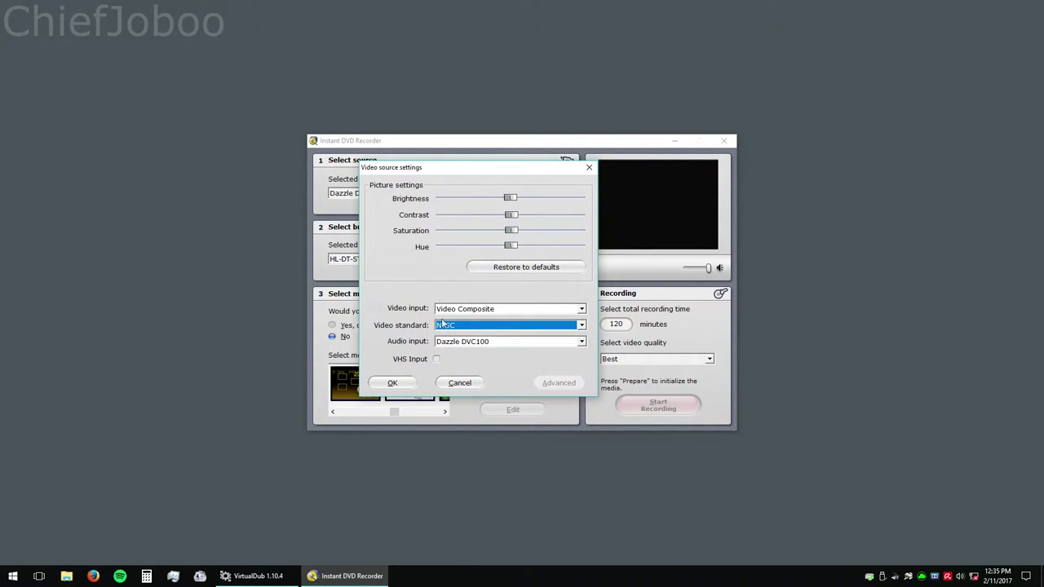
left_click(446, 326)
left_click(446, 337)
Use Dazzle DVC100 audio with VHS Input off, apply, and keep the HL-DT-ST BE14NU40 burner
left_click(483, 347)
left_click(484, 353)
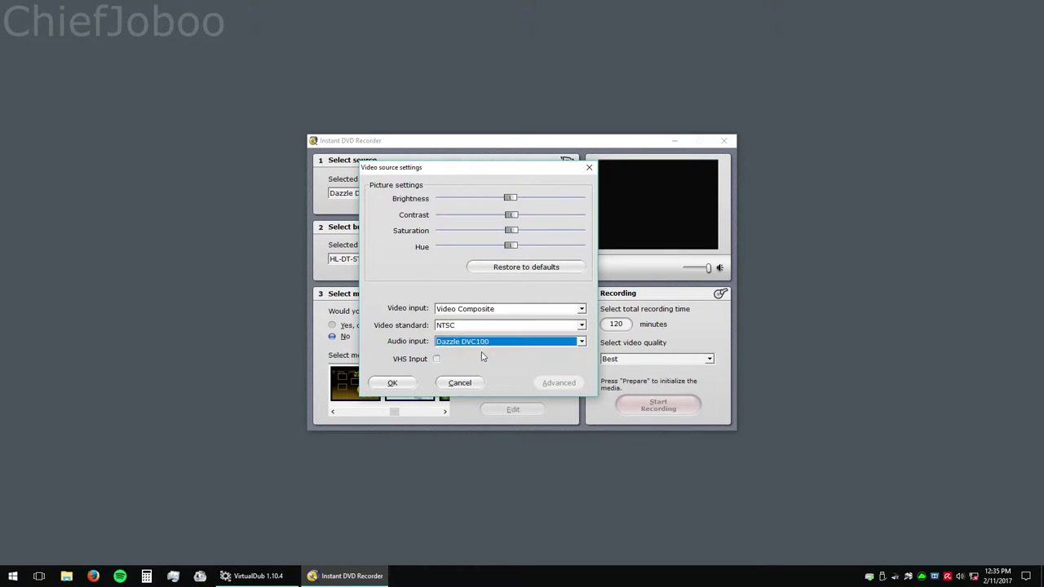
left_click(437, 360)
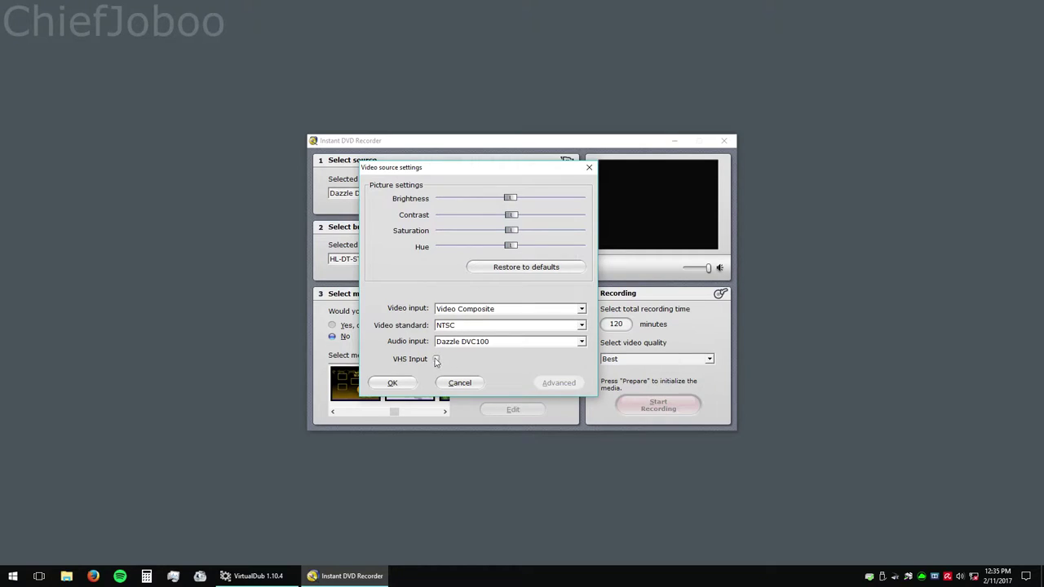
left_click(437, 360)
left_click(400, 384)
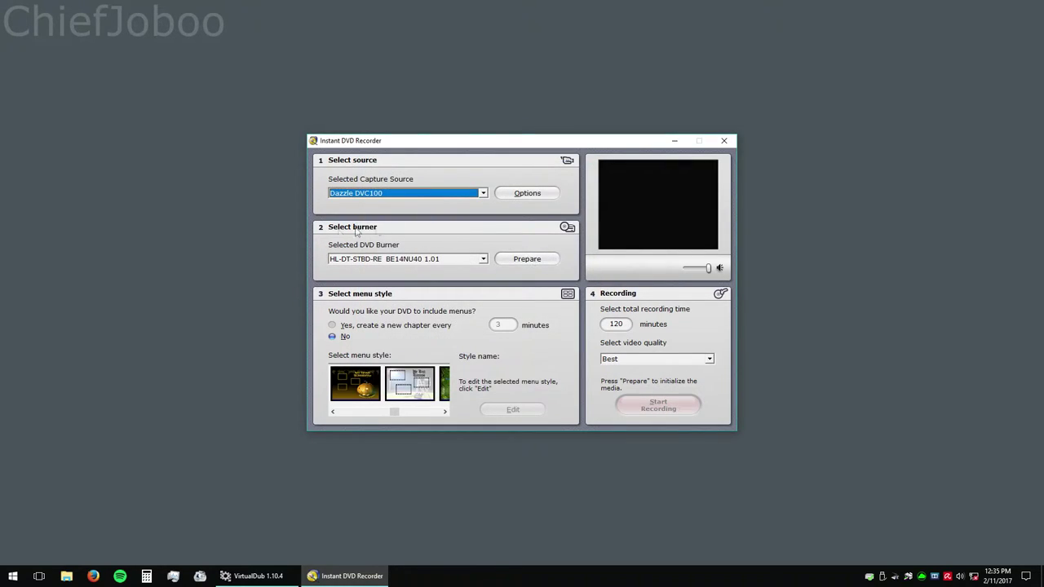
left_click(416, 259)
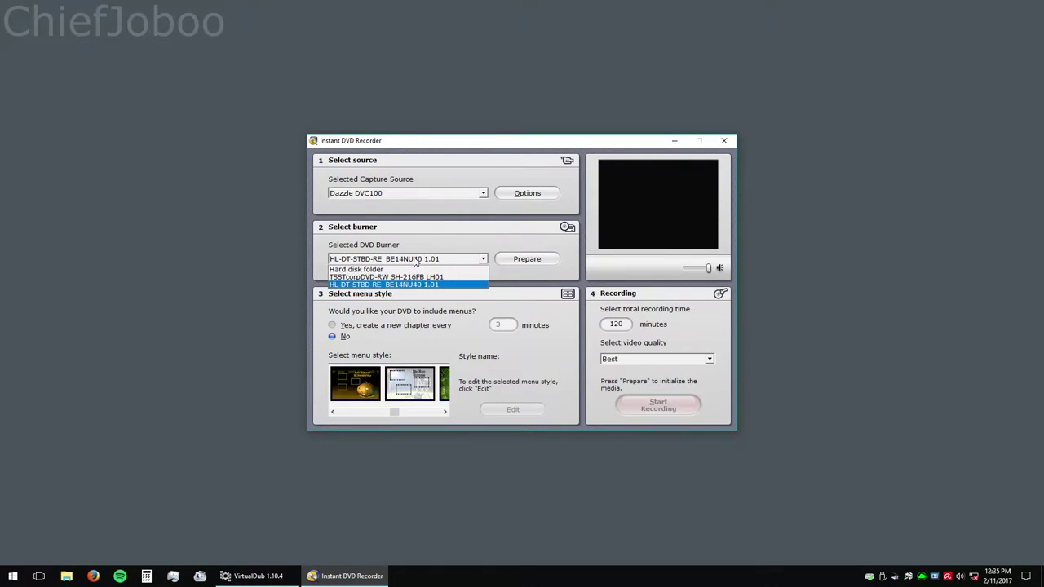
left_click(422, 226)
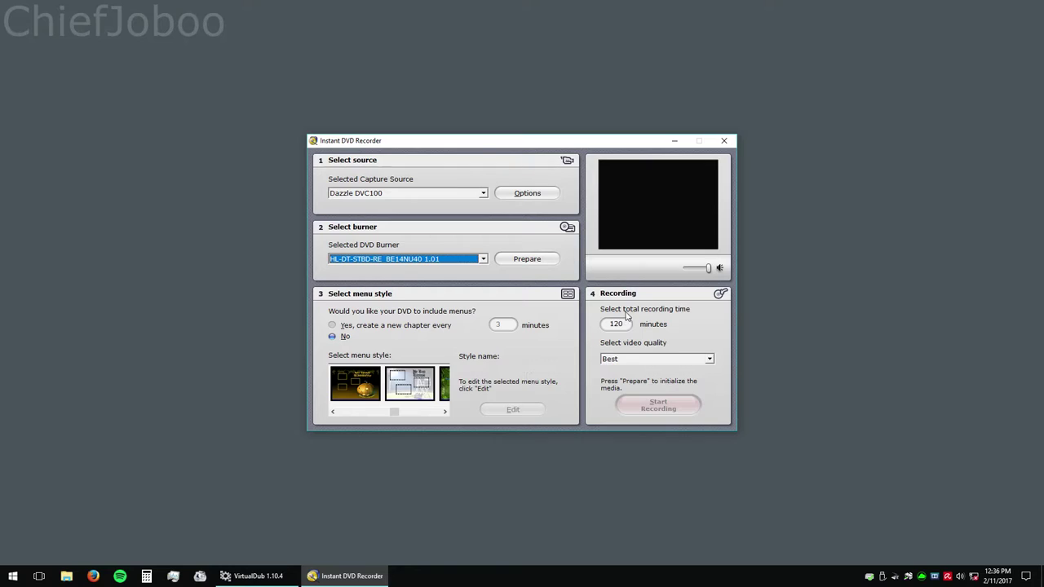
Try the Best, Better and Good video quality options, settling on Automatic
left_click(626, 360)
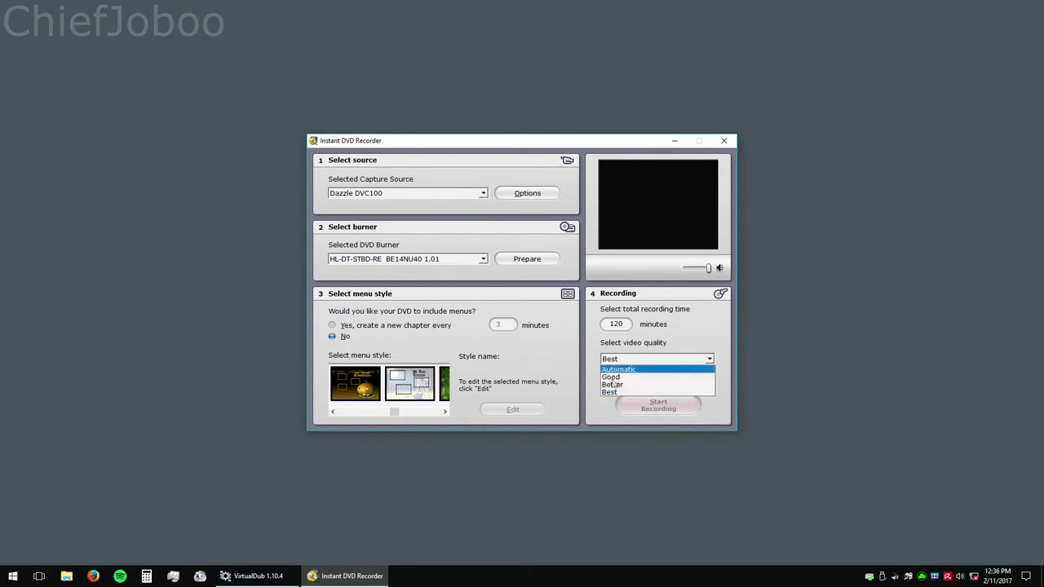
left_click(625, 359)
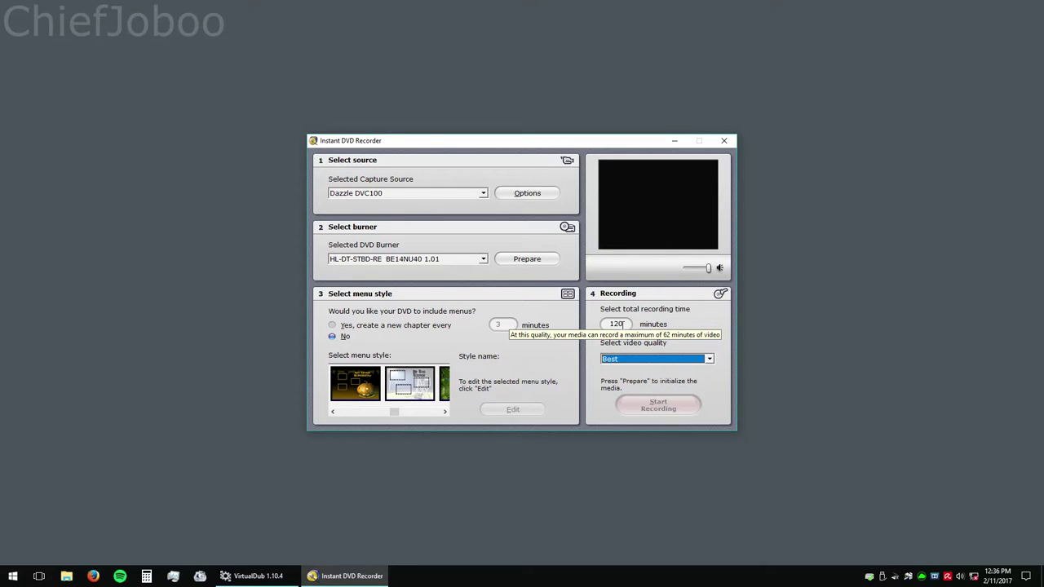
left_click(628, 360)
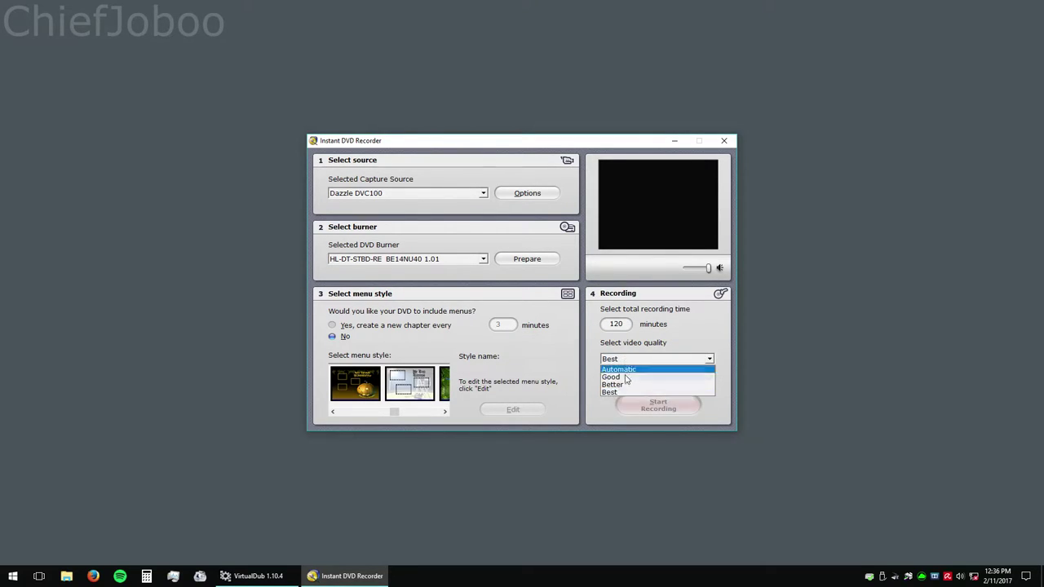
left_click(620, 387)
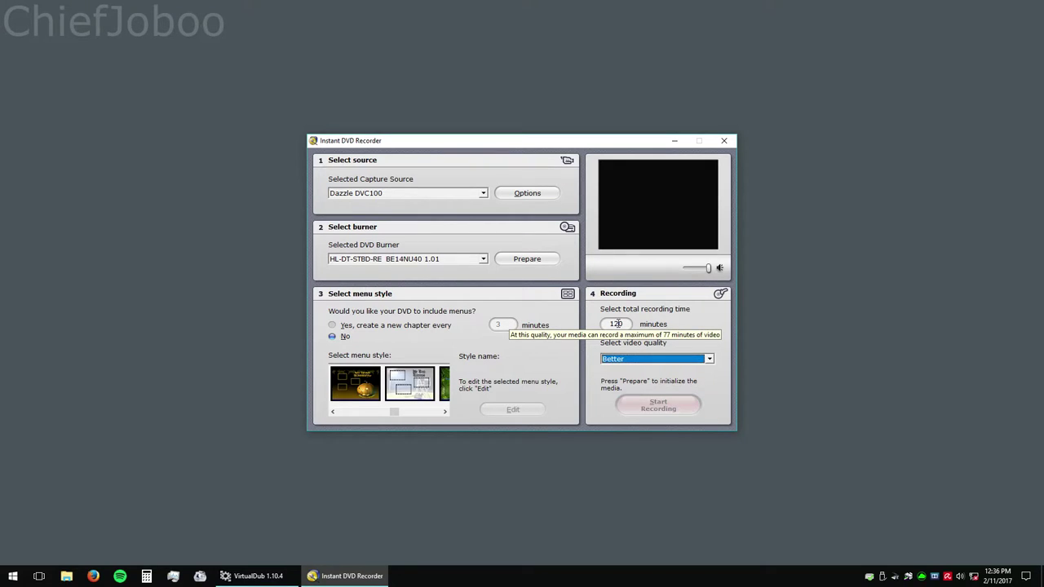
left_click(624, 359)
left_click(623, 380)
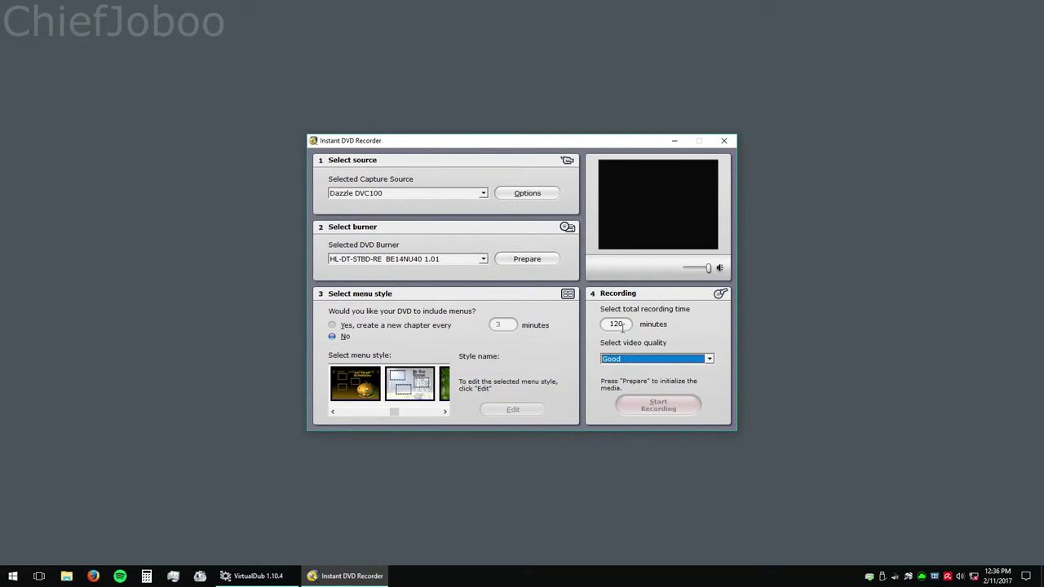
left_click(618, 359)
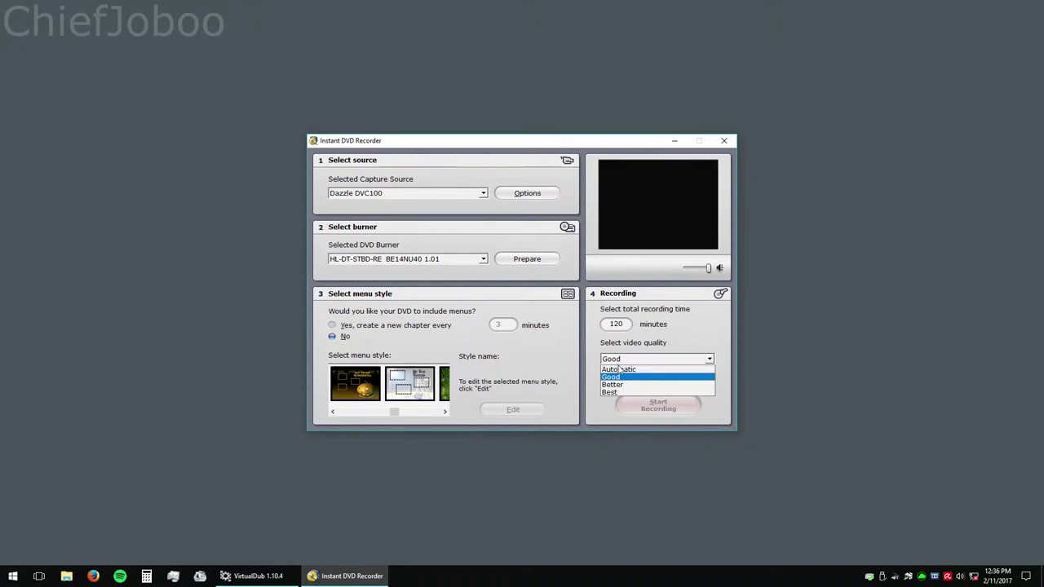
left_click(620, 372)
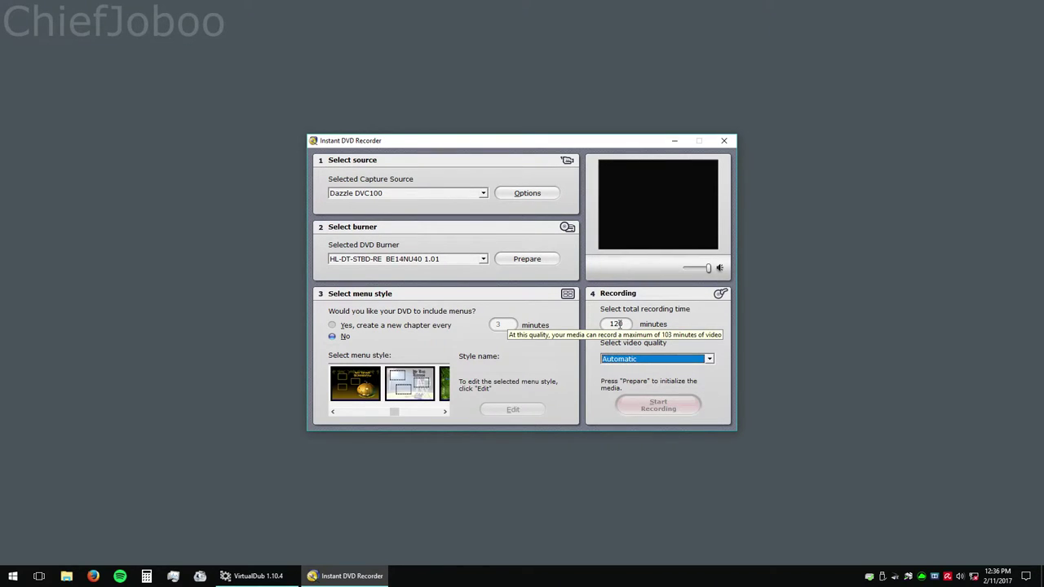
Browse the quality list again and leave video quality on Automatic
key("alt+Down")
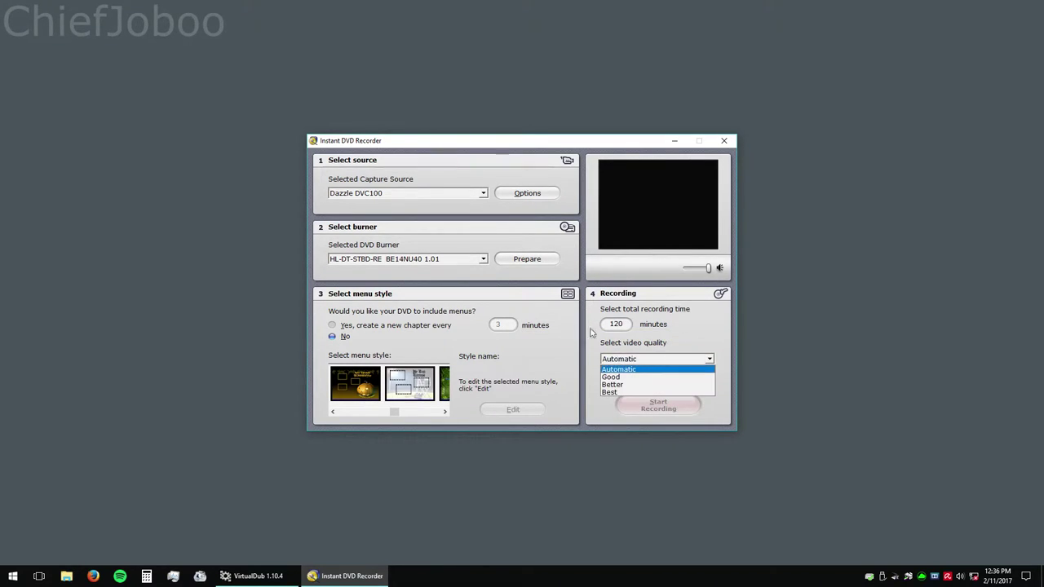
key("Return")
key("alt+Down")
key("Return")
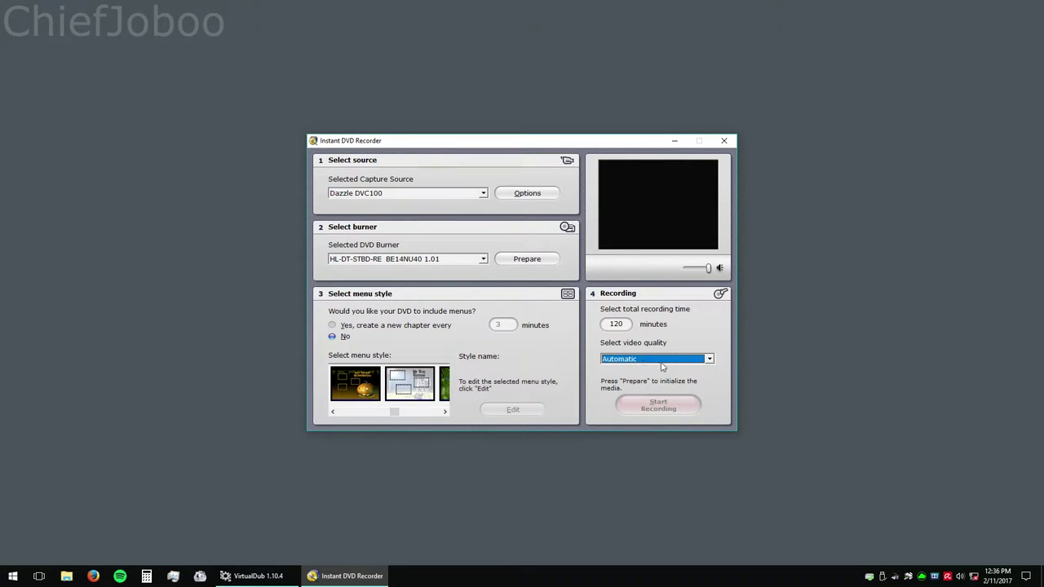
mouse_move(658, 364)
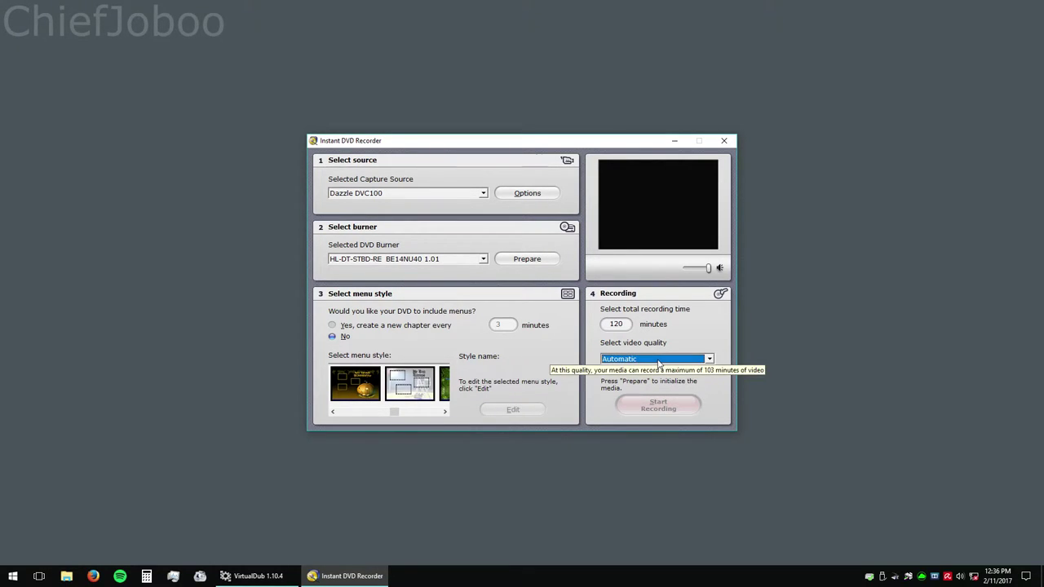
left_click(659, 364)
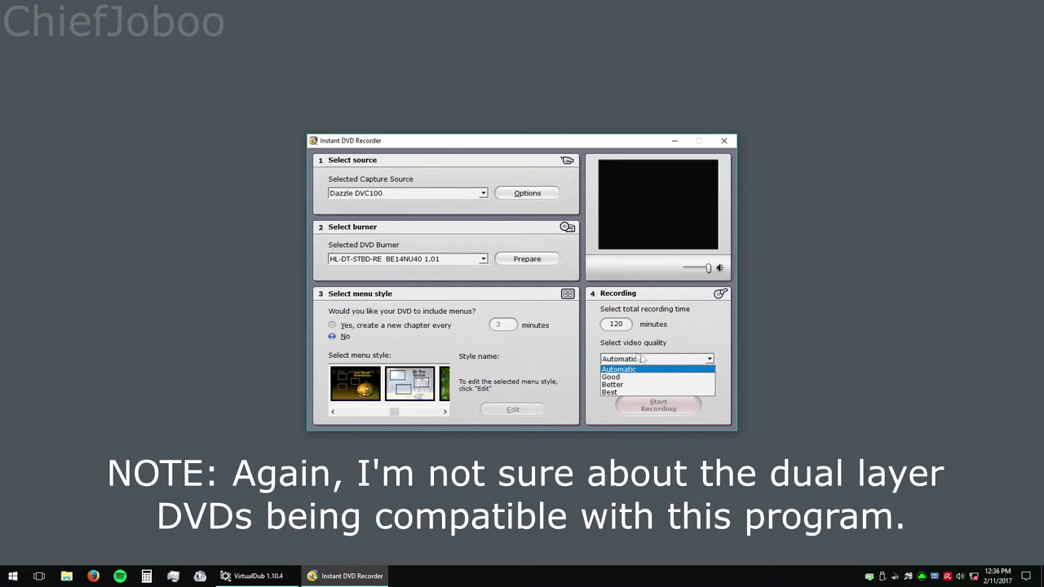
left_click(619, 324)
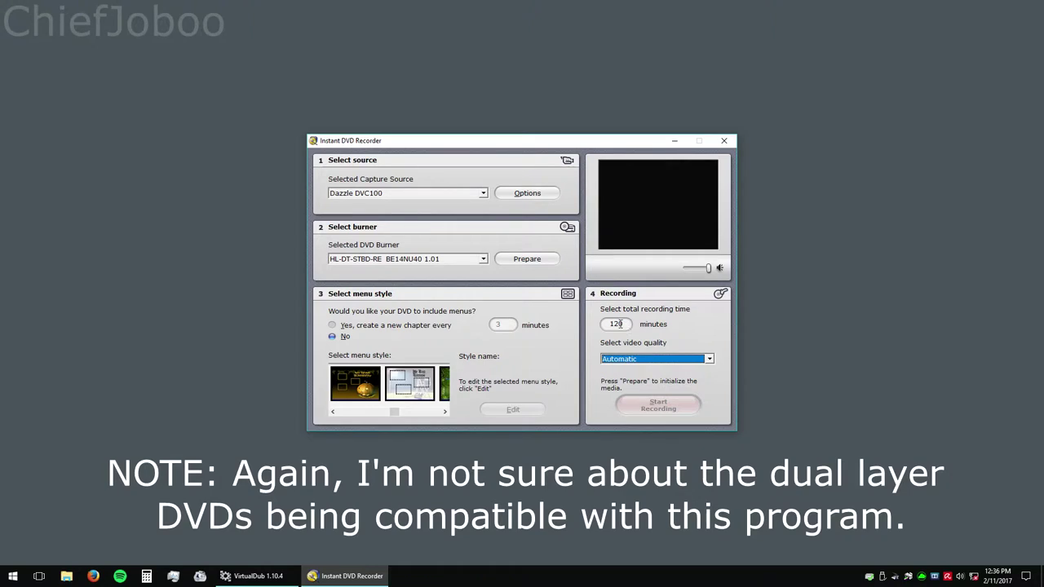
mouse_move(620, 324)
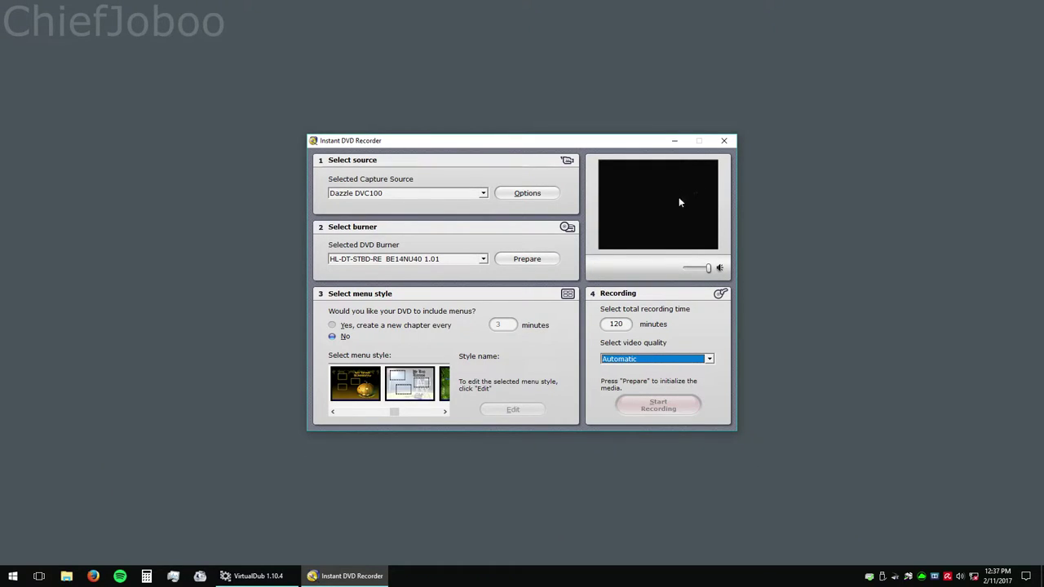
double_click(656, 200)
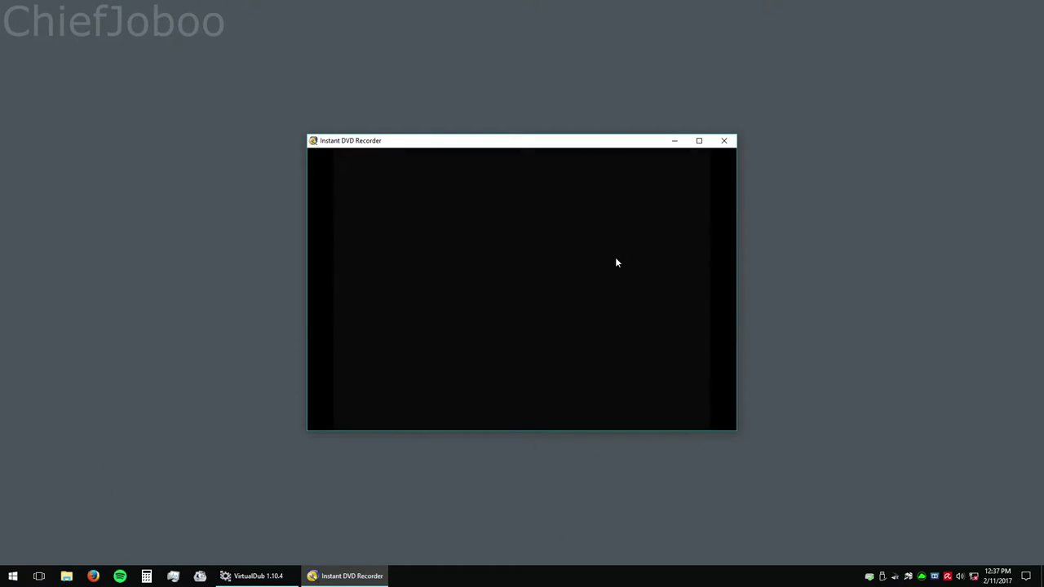
double_click(642, 222)
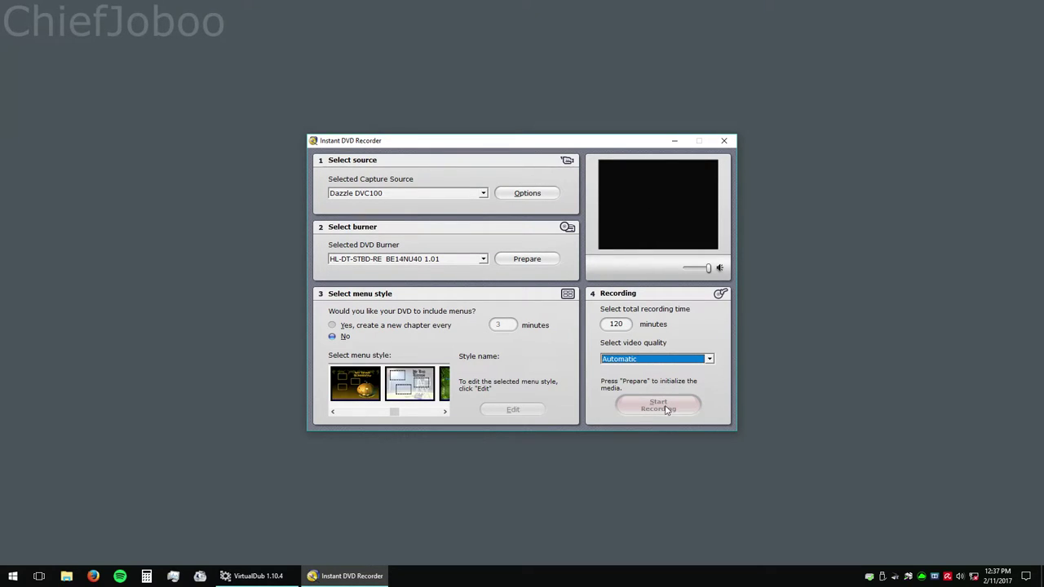
double_click(653, 200)
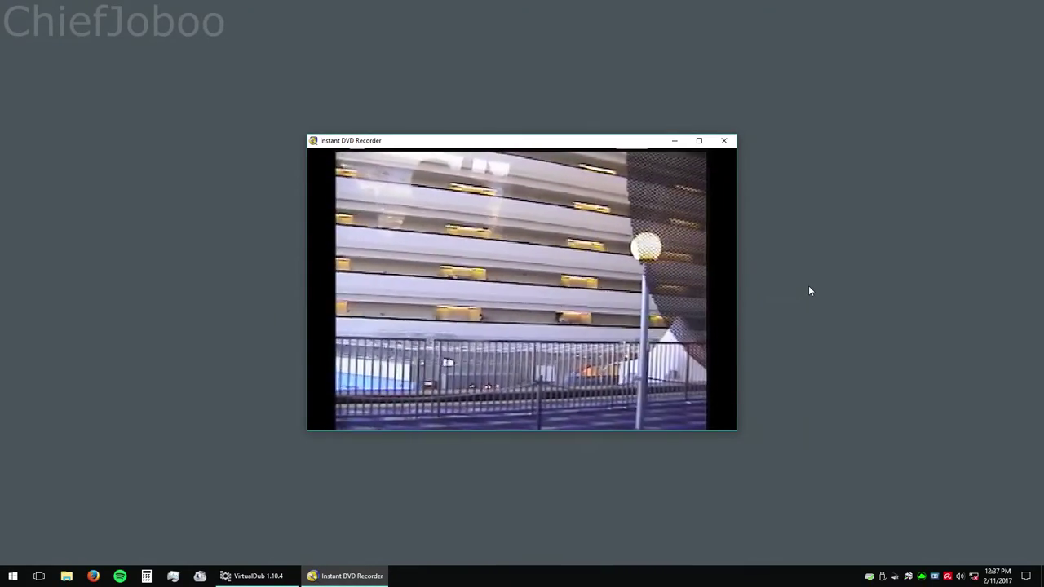
left_click(599, 265)
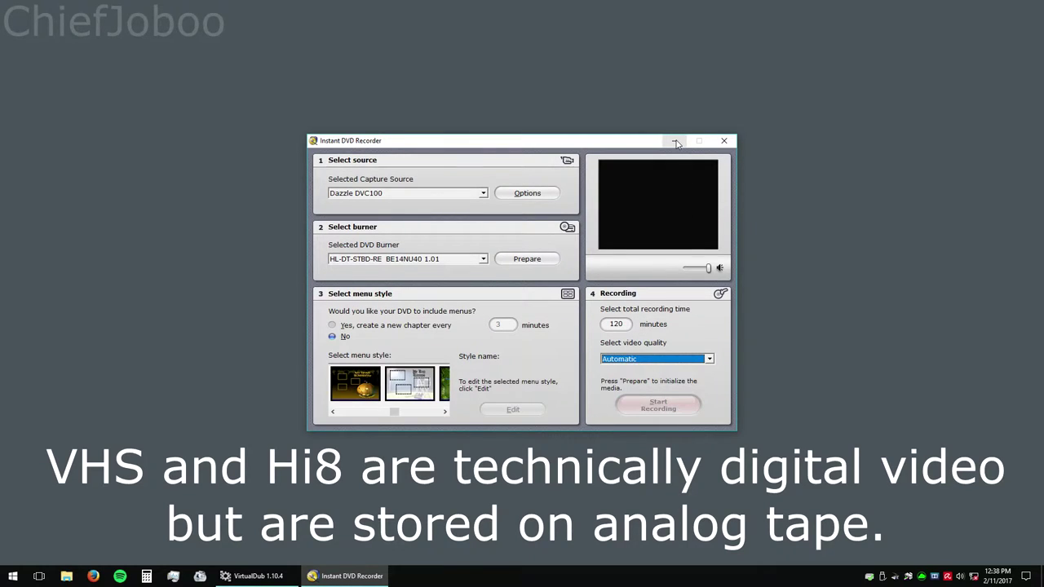
left_click(676, 143)
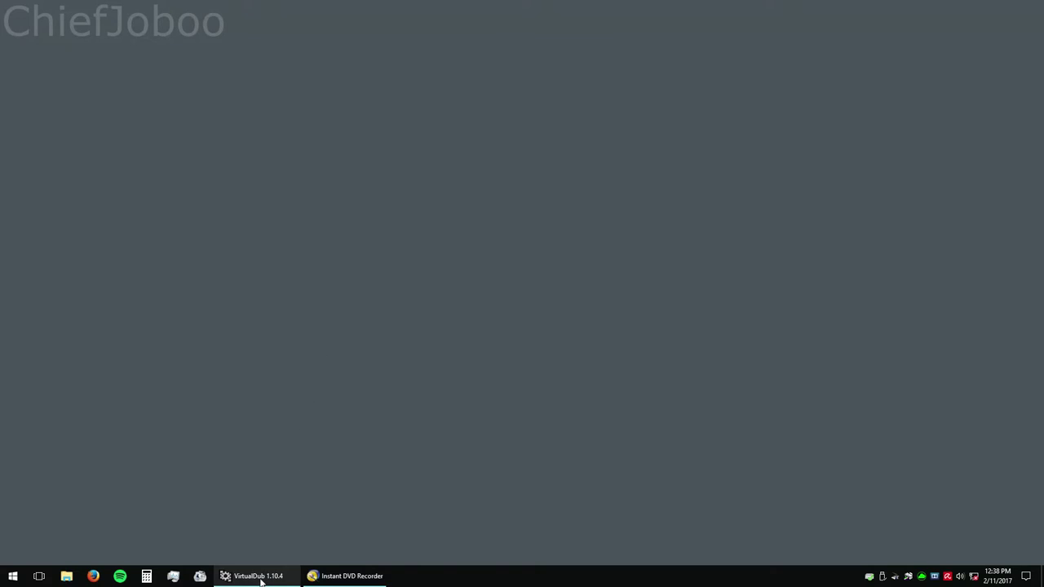
Bring VirtualDub to the front and show its File menu
left_click(259, 578)
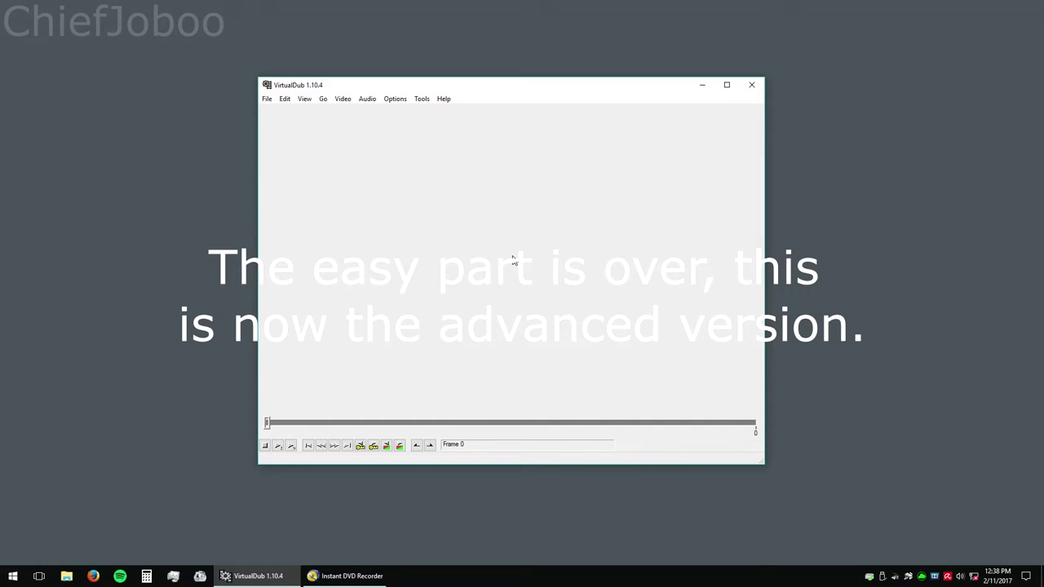
left_click(304, 98)
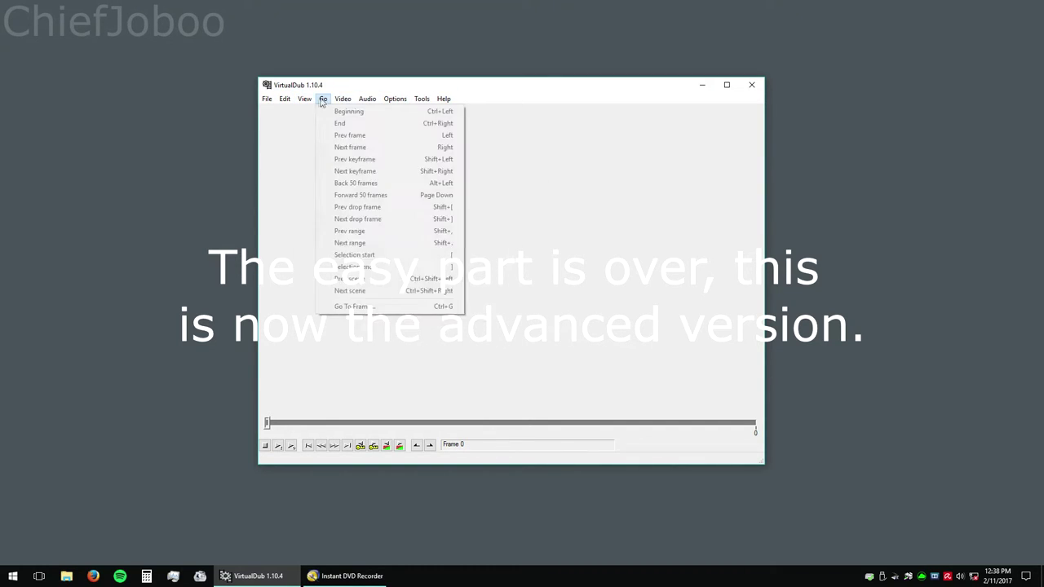
left_click(559, 227)
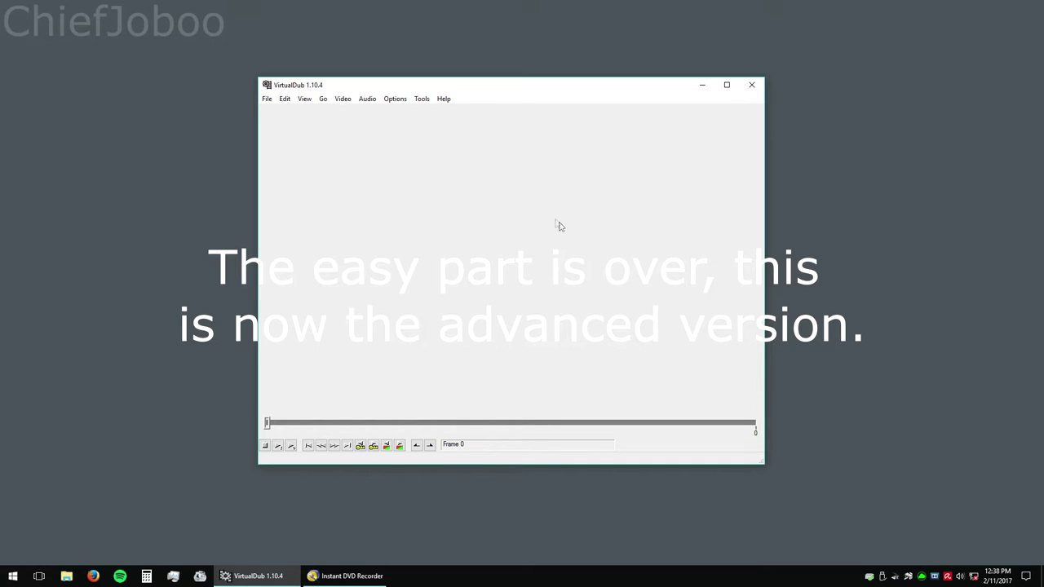
left_click(266, 98)
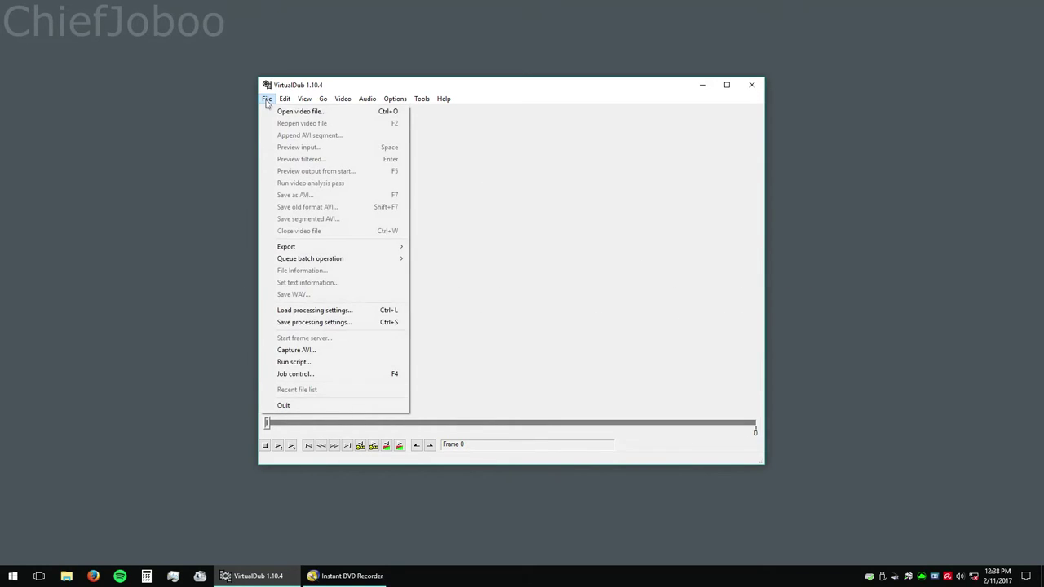
left_click(548, 234)
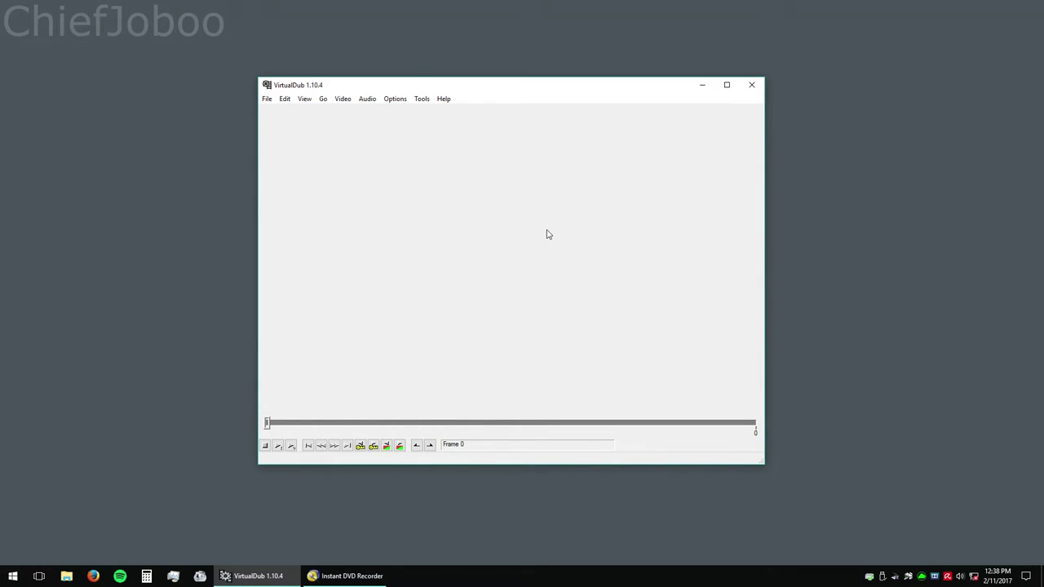
left_click(266, 100)
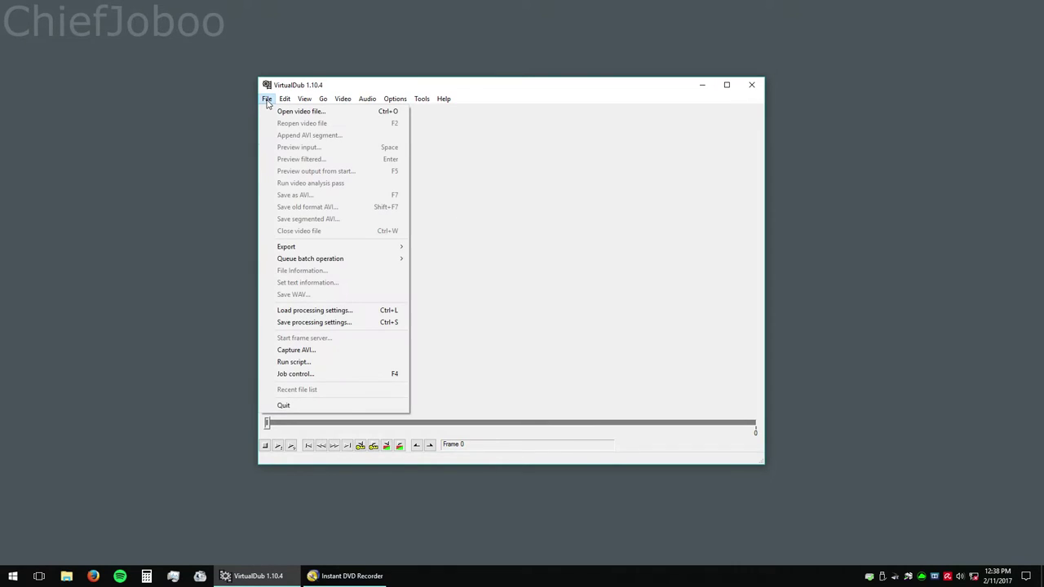
Switch VirtualDub to AVI capture mode and close Instant DVD Recorder from the taskbar
left_click(298, 350)
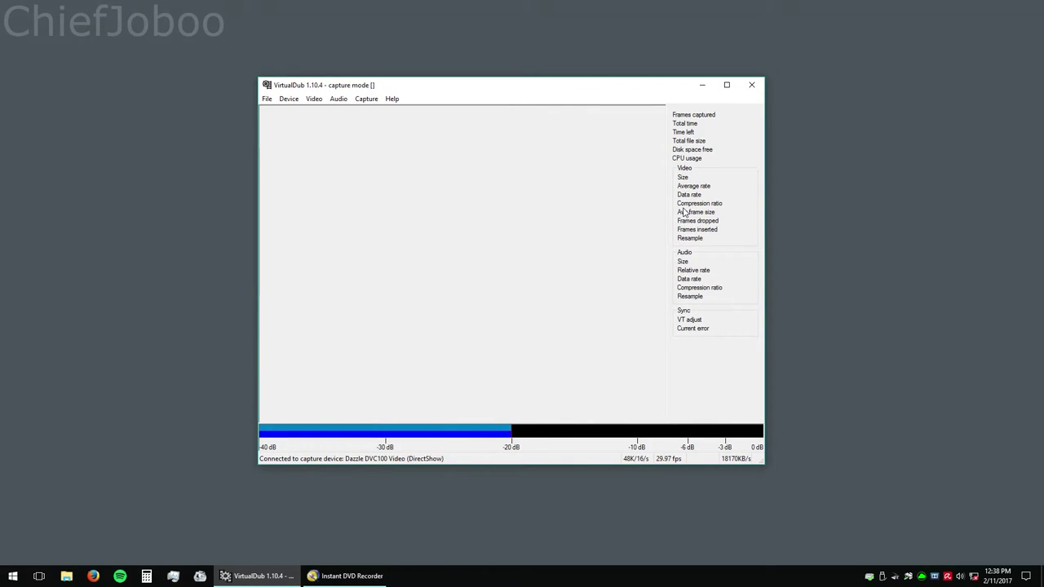
right_click(347, 576)
left_click(342, 562)
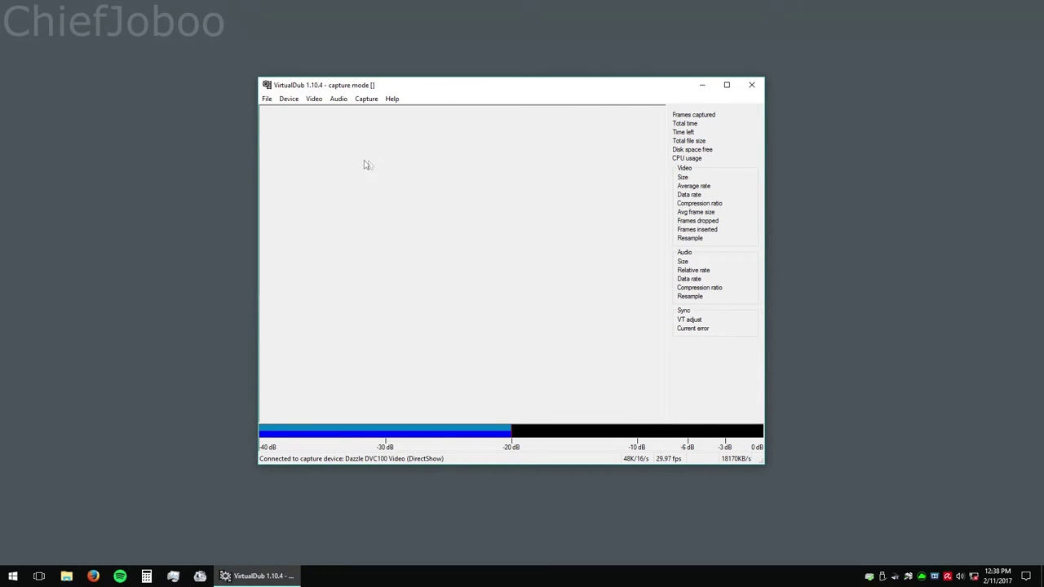
left_click(267, 98)
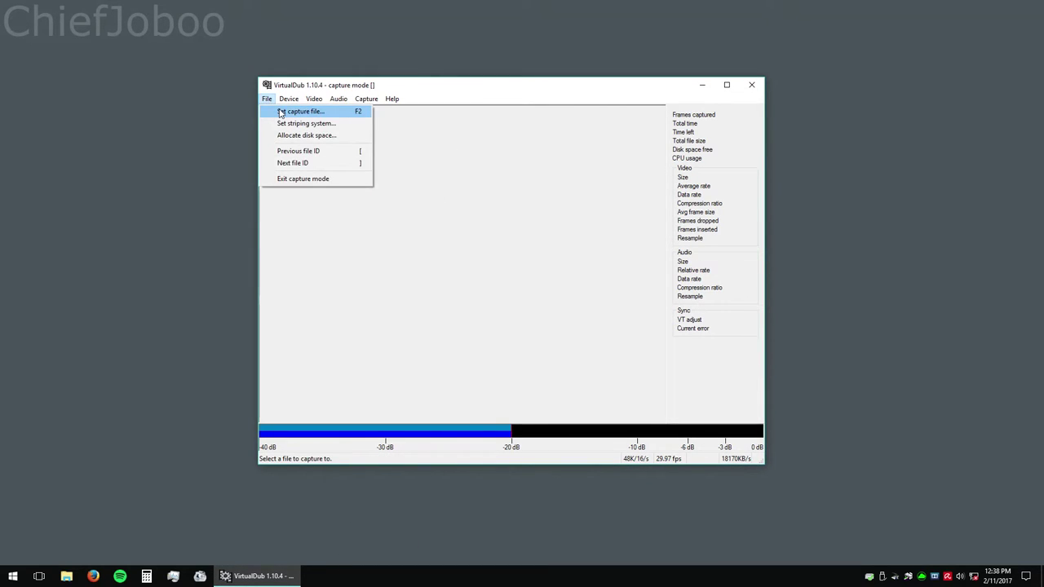
Set the capture file to Test Hi8.avi, replacing the existing one, and check the Device menu
left_click(281, 113)
left_click(346, 178)
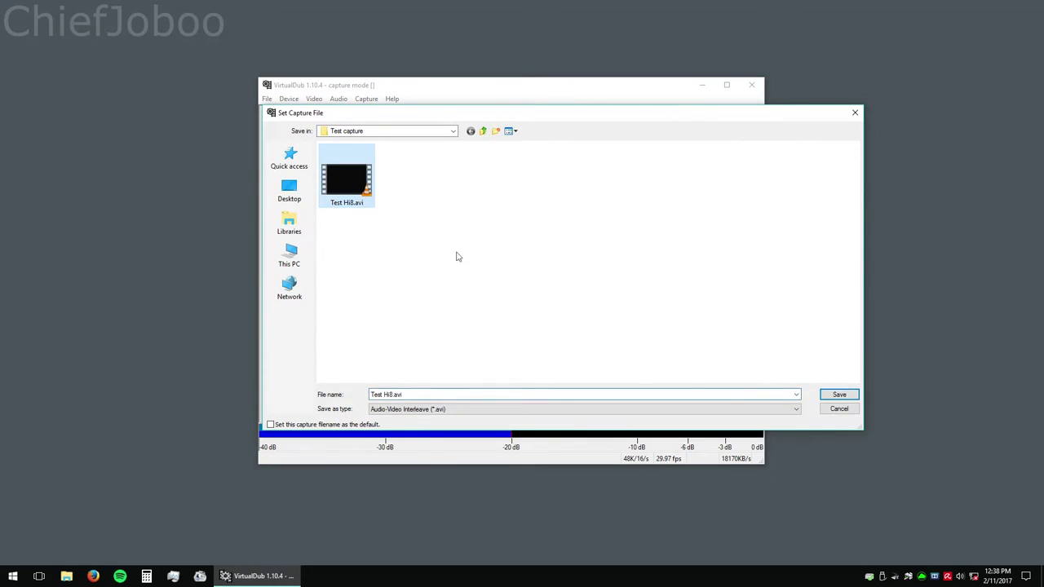
left_click(837, 393)
left_click(554, 293)
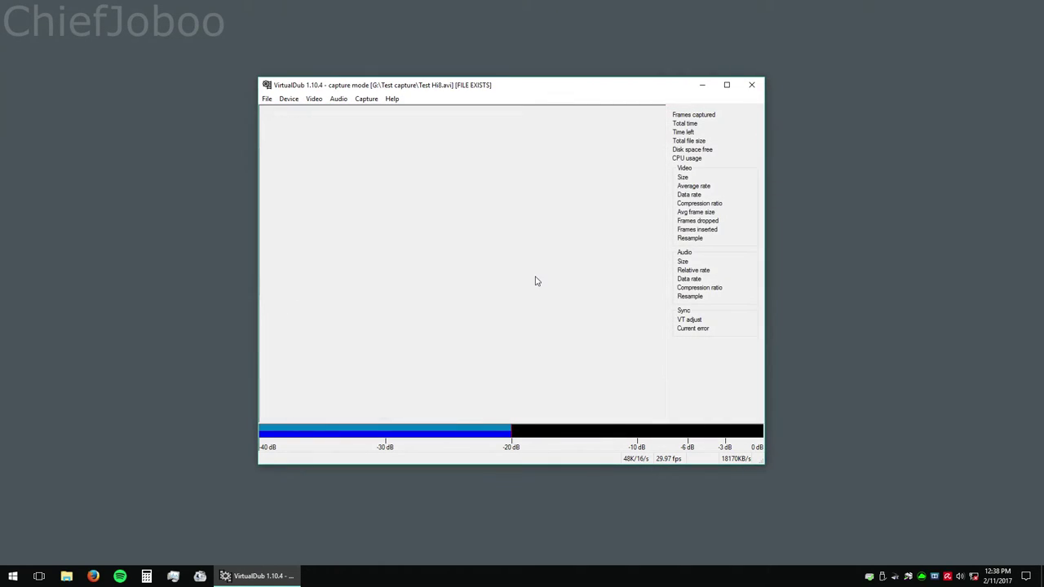
left_click(290, 100)
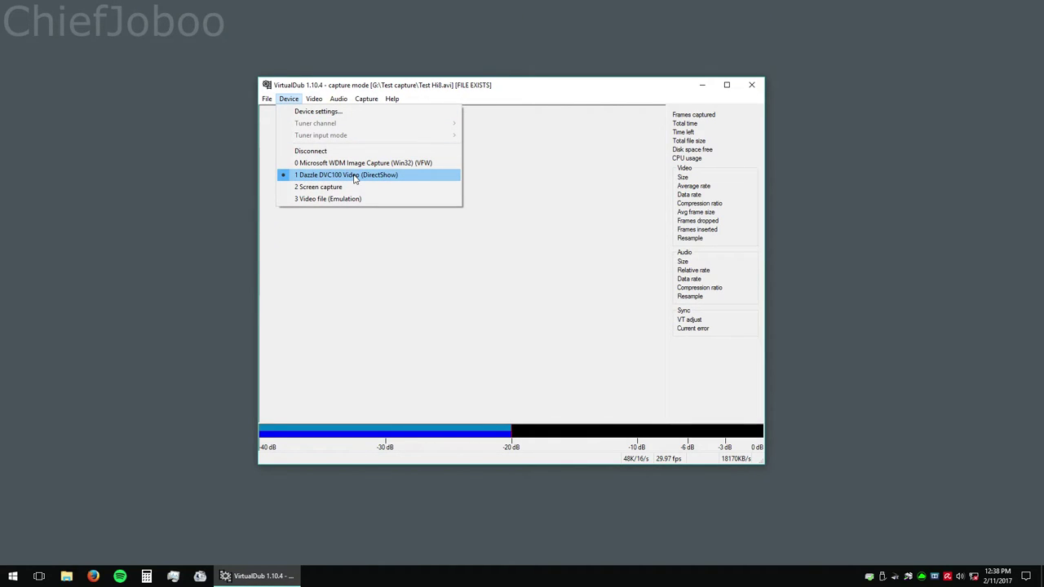
mouse_move(316, 103)
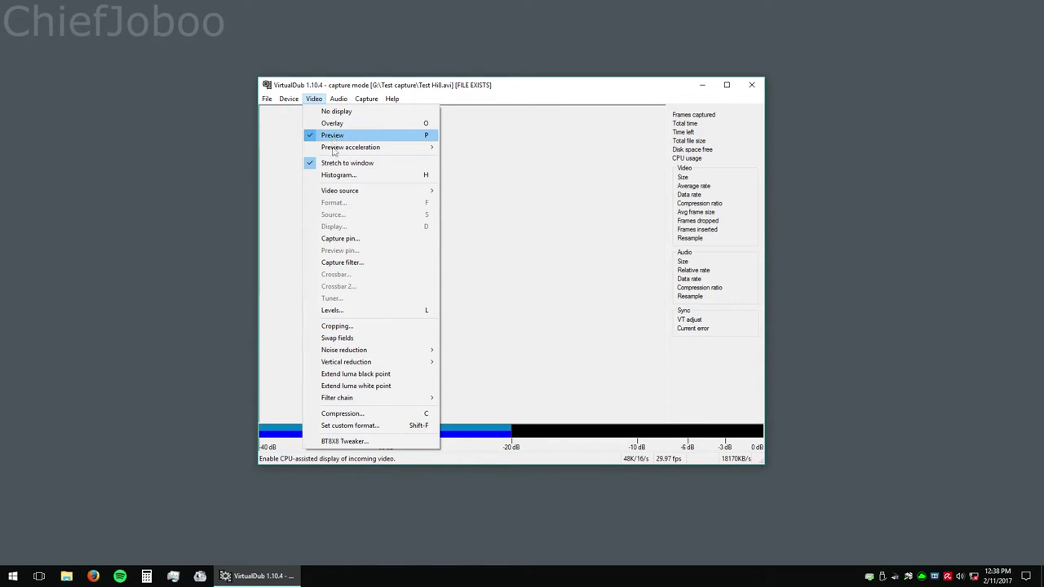
Use x264vfw video compression with SAR width 4 and SAR height 3
left_click(342, 414)
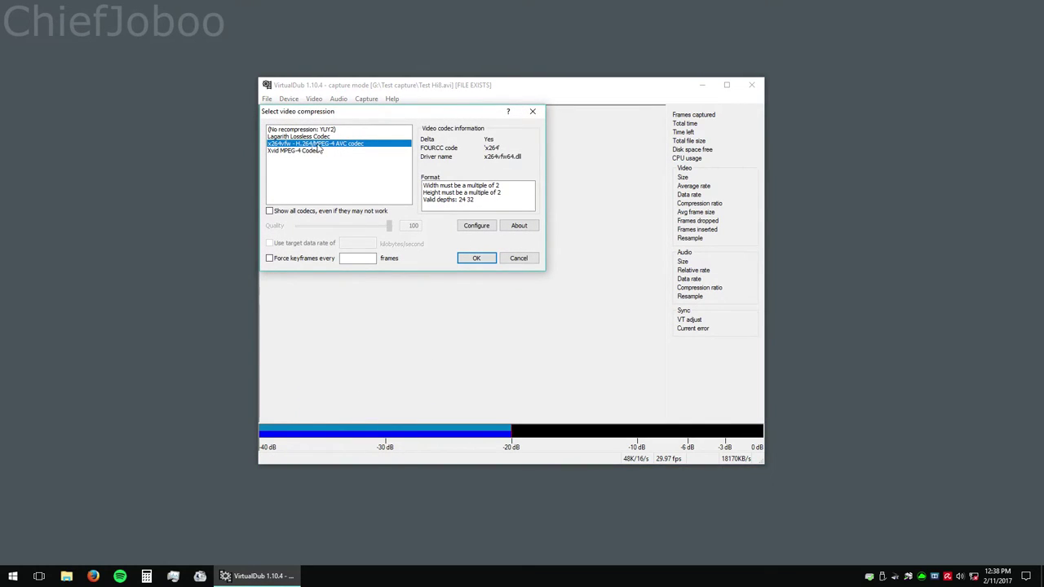
left_click(476, 226)
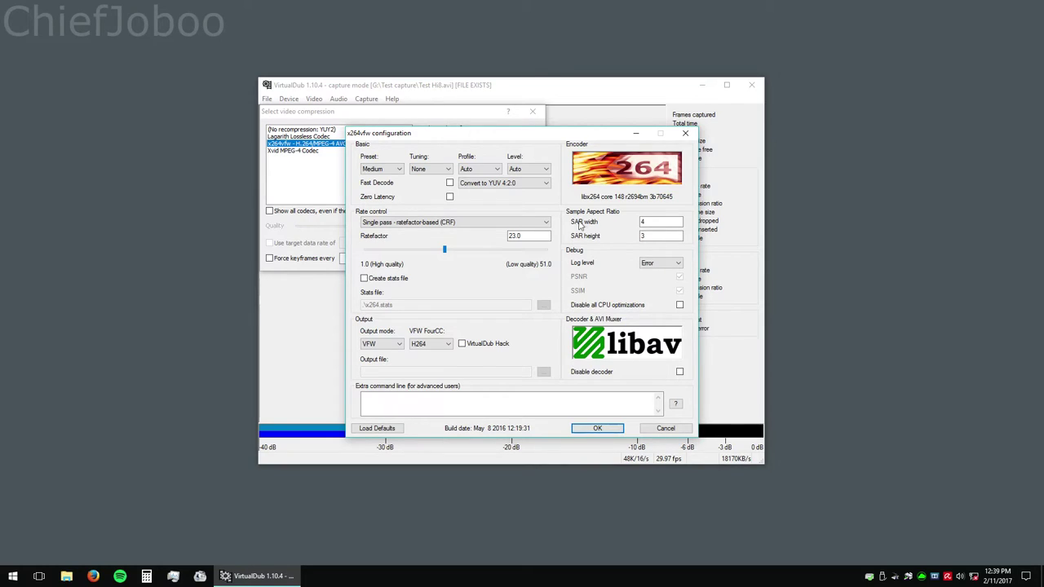
left_click(651, 222)
left_click(660, 235)
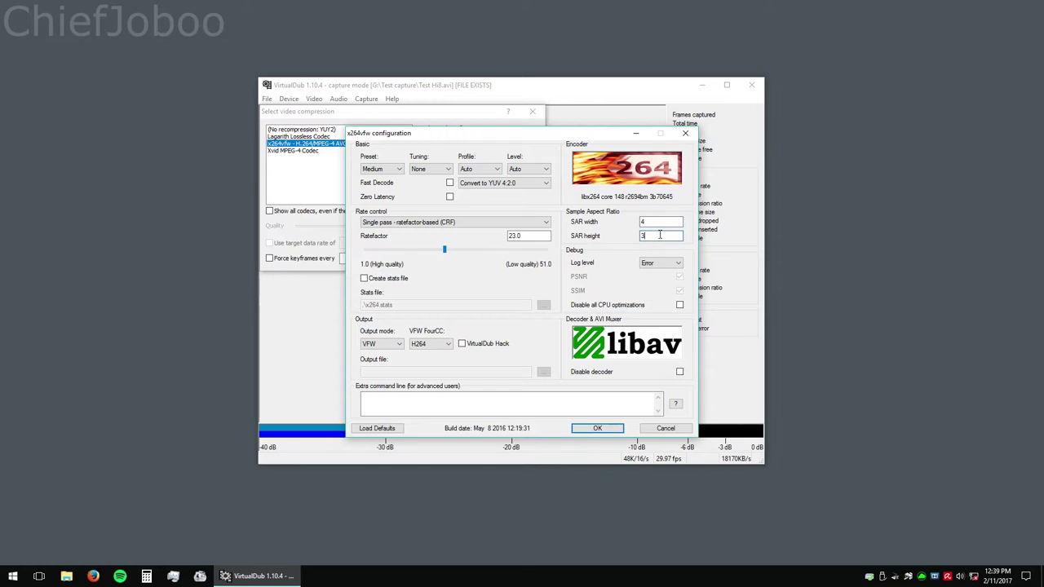
left_click(598, 429)
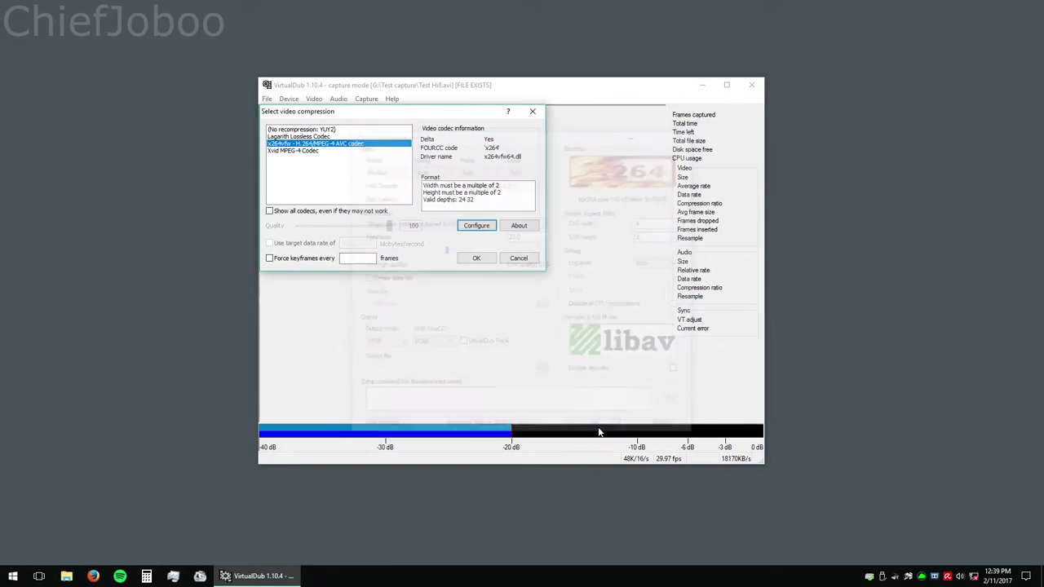
left_click(478, 259)
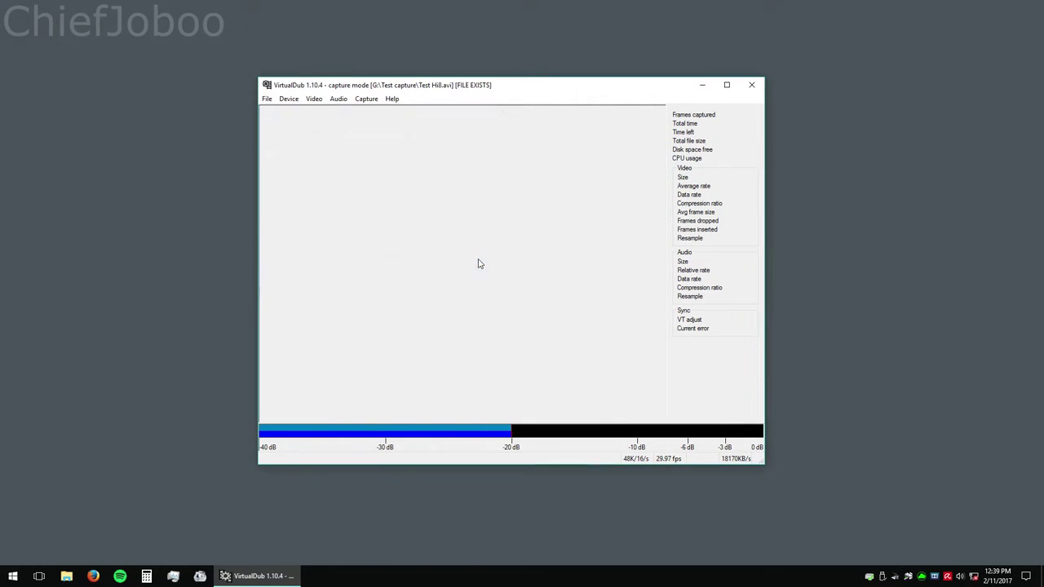
Choose AC-3 ACM Codec audio compression at 640 kBit/s, 48000 Hz, Stereo and accept it
left_click(336, 100)
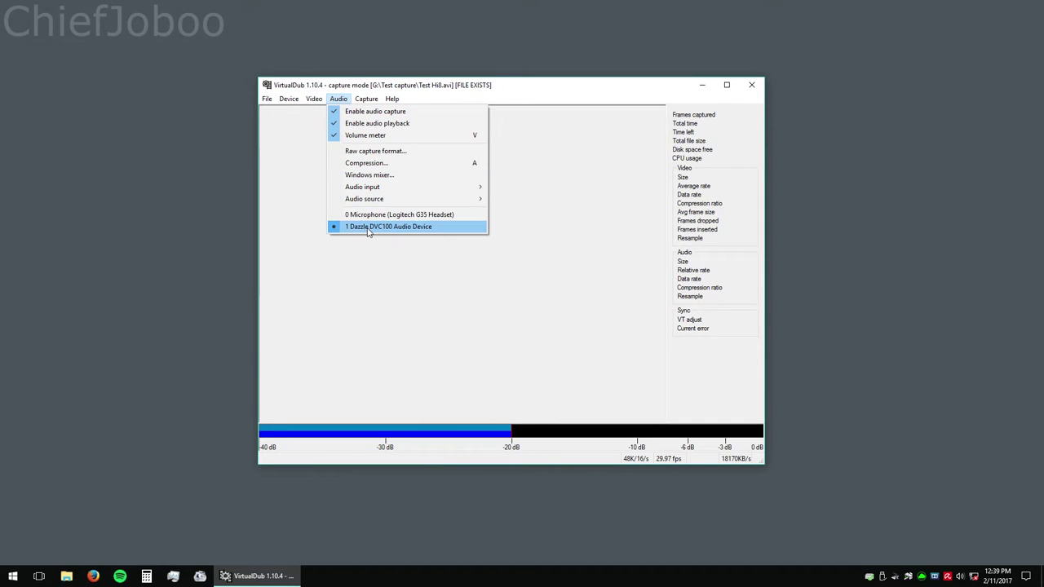
left_click(368, 165)
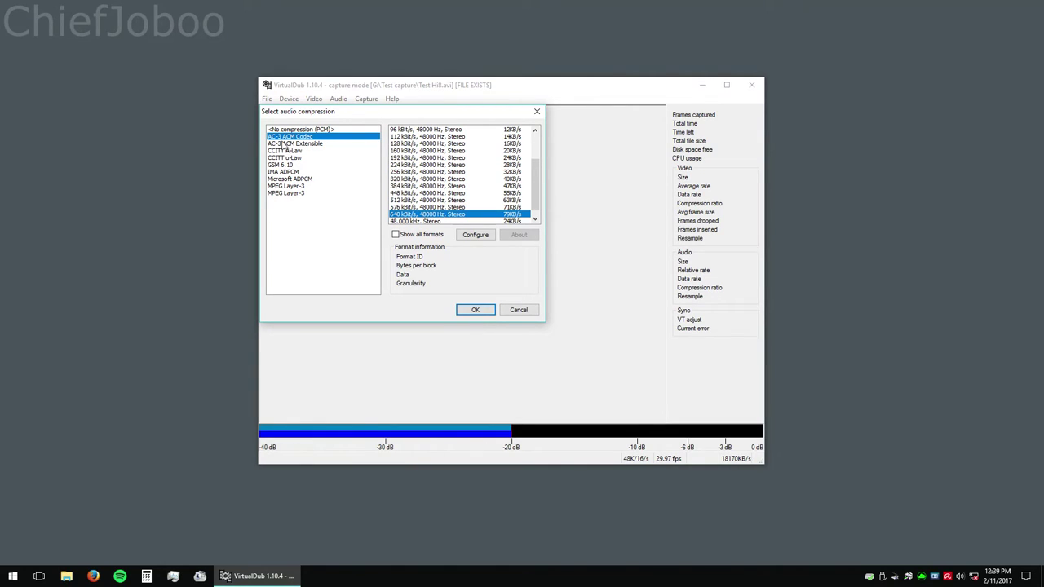
left_click(414, 216)
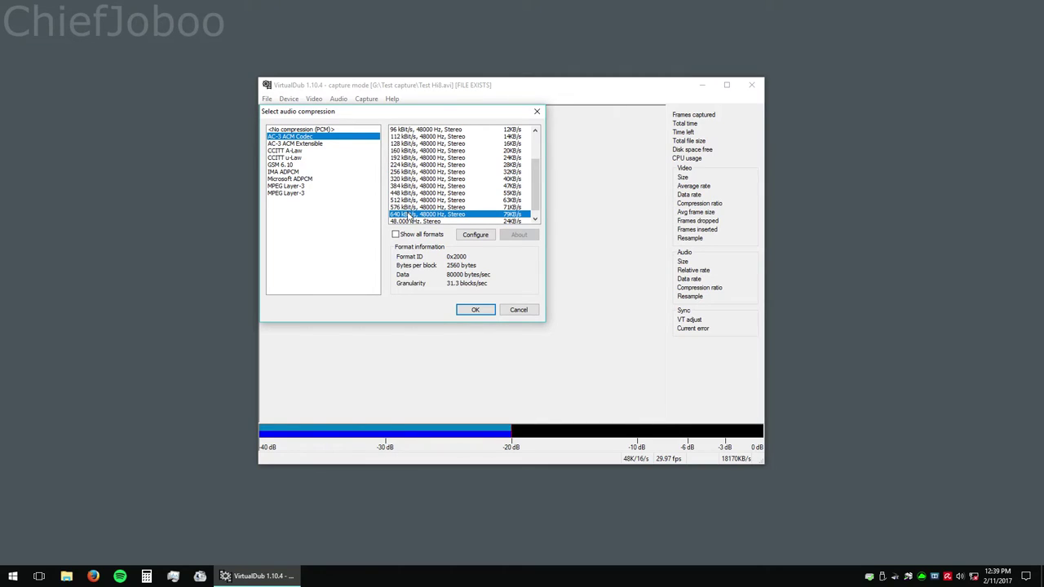
scroll(434, 219, "up", 2)
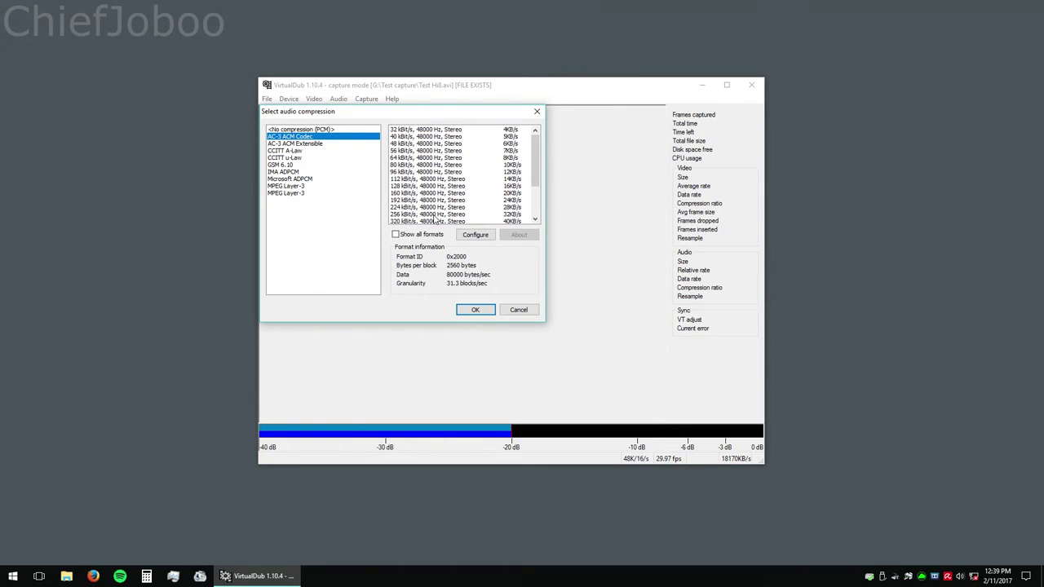
scroll(435, 218, "up", 2)
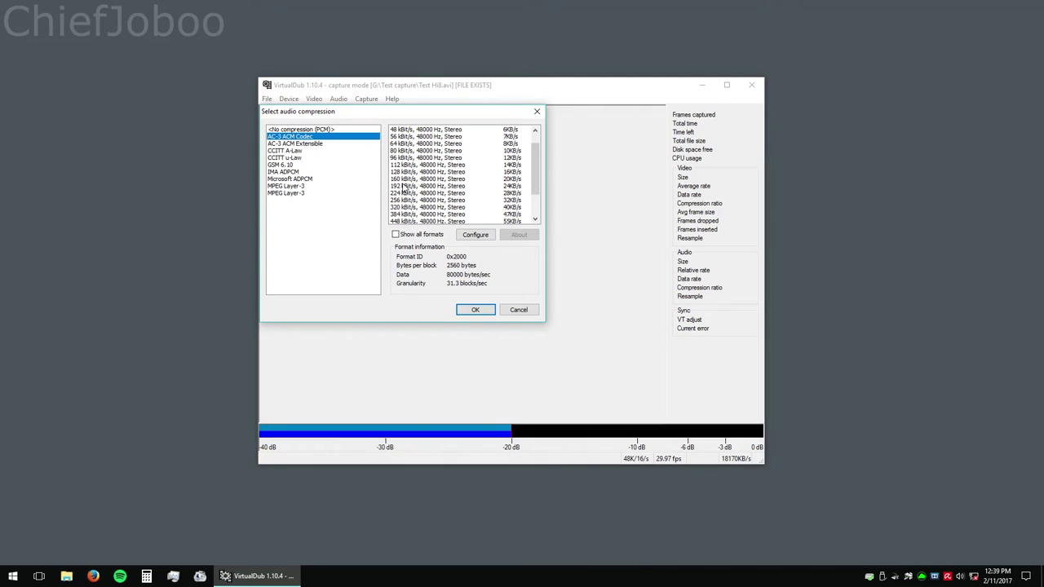
left_click(403, 187)
scroll(402, 193, "down", 3)
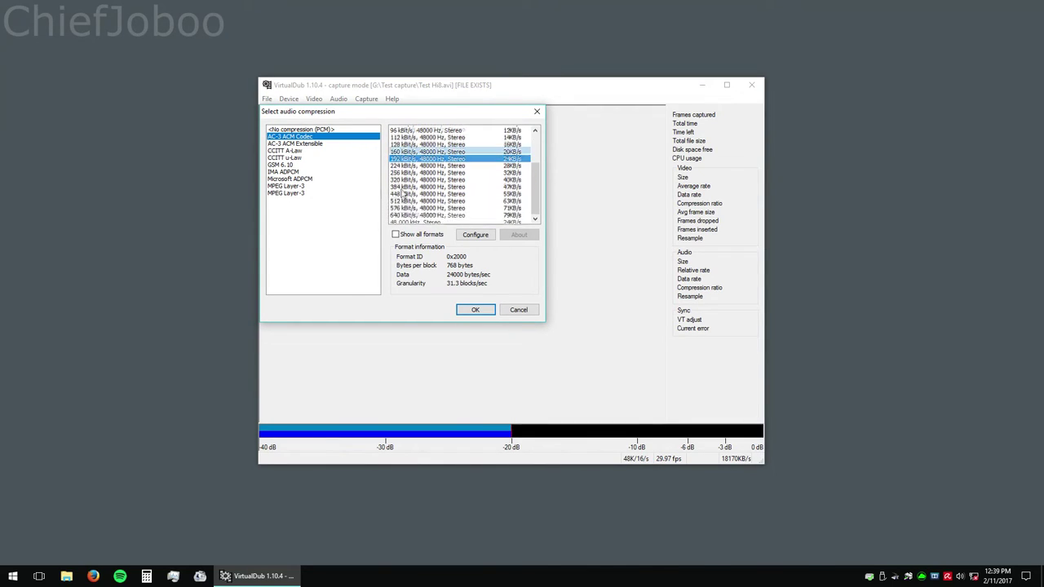
left_click(404, 207)
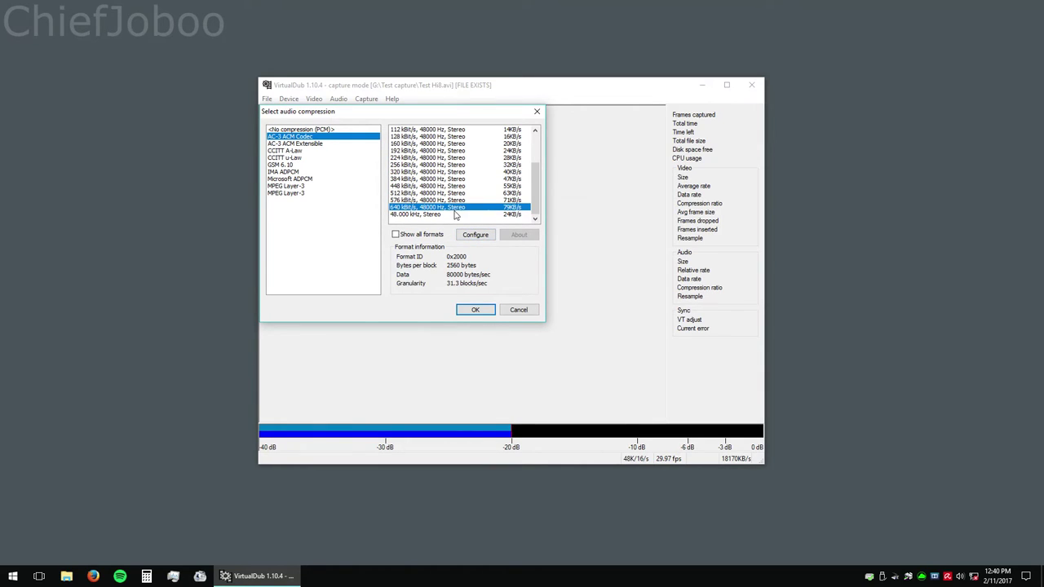
left_click(470, 237)
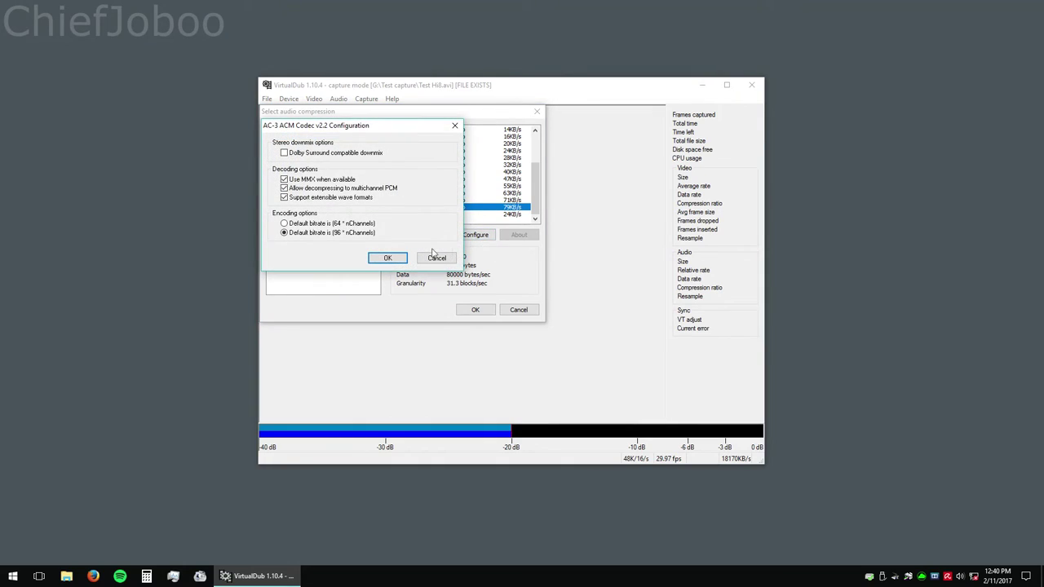
left_click(390, 259)
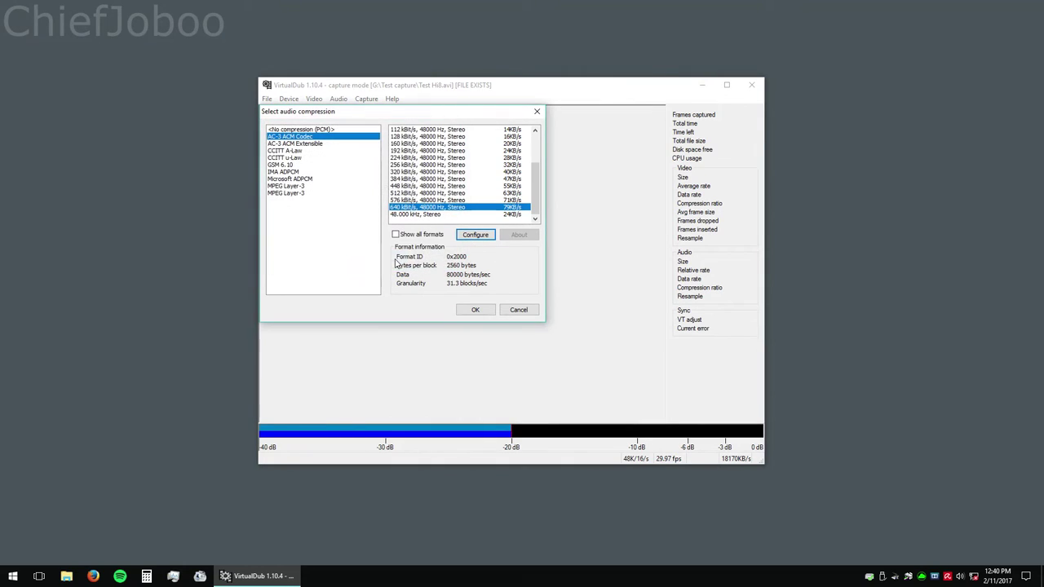
left_click(476, 310)
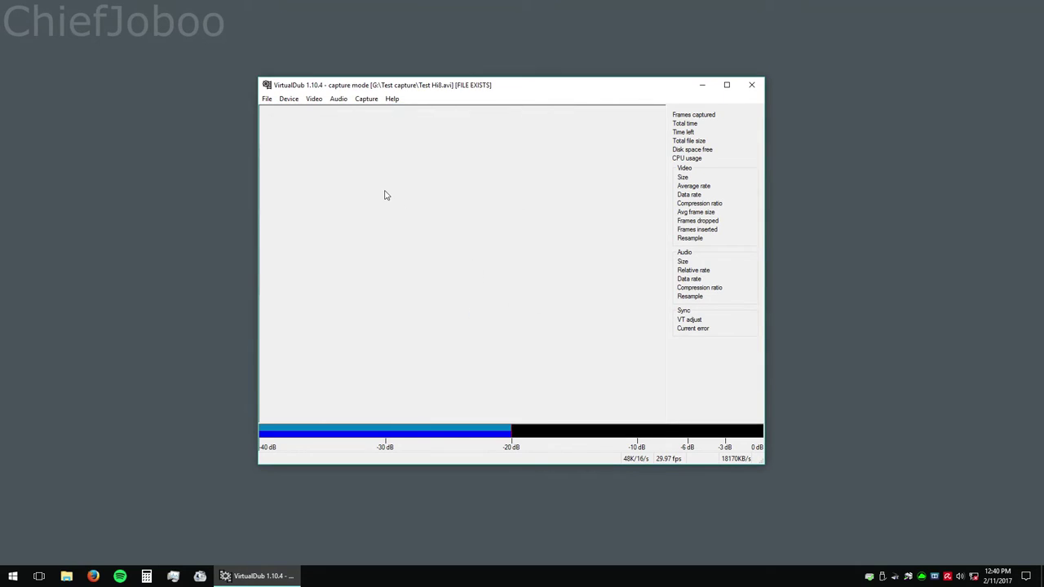
Enter 29.97 as the frame rate in Capture Settings and accept it
left_click(366, 99)
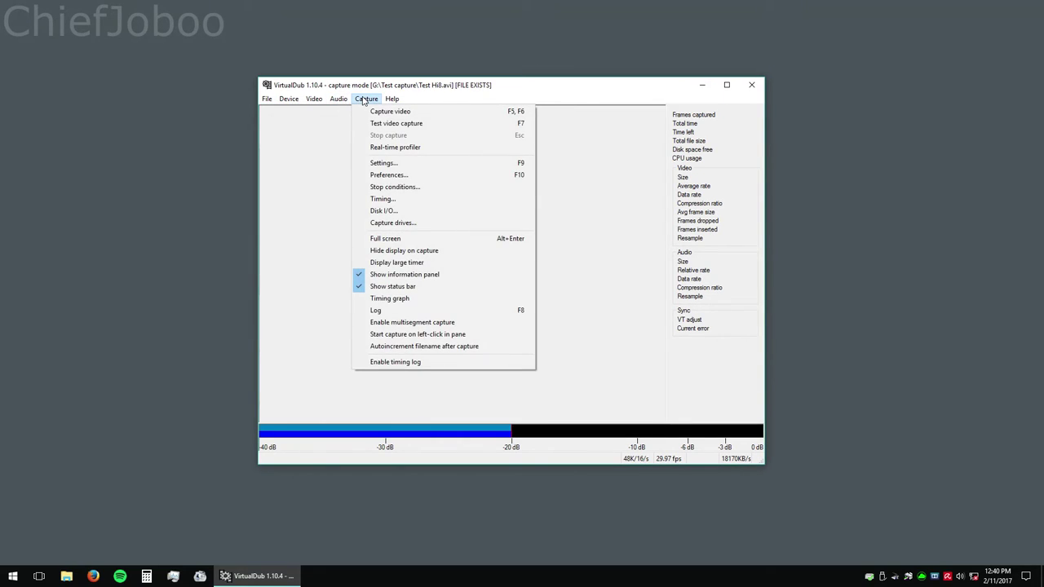
left_click(377, 163)
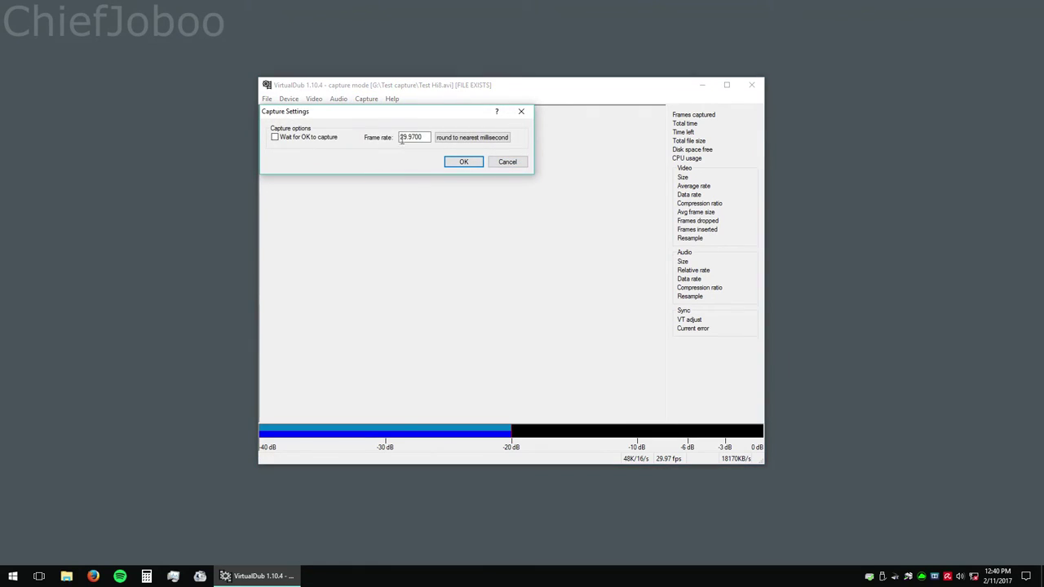
double_click(402, 137)
type("2")
left_click(464, 162)
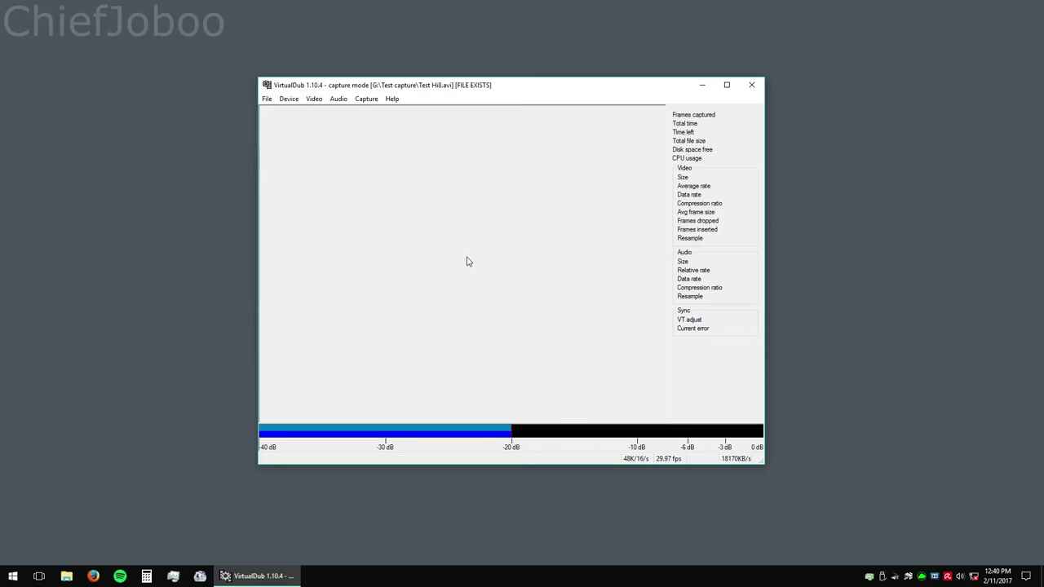
left_click(367, 99)
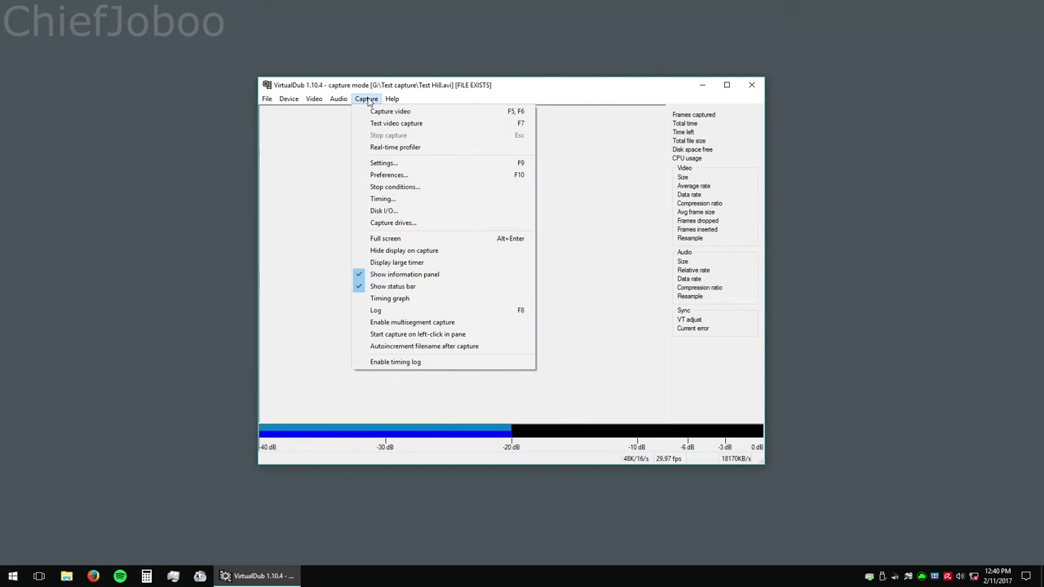
left_click(392, 189)
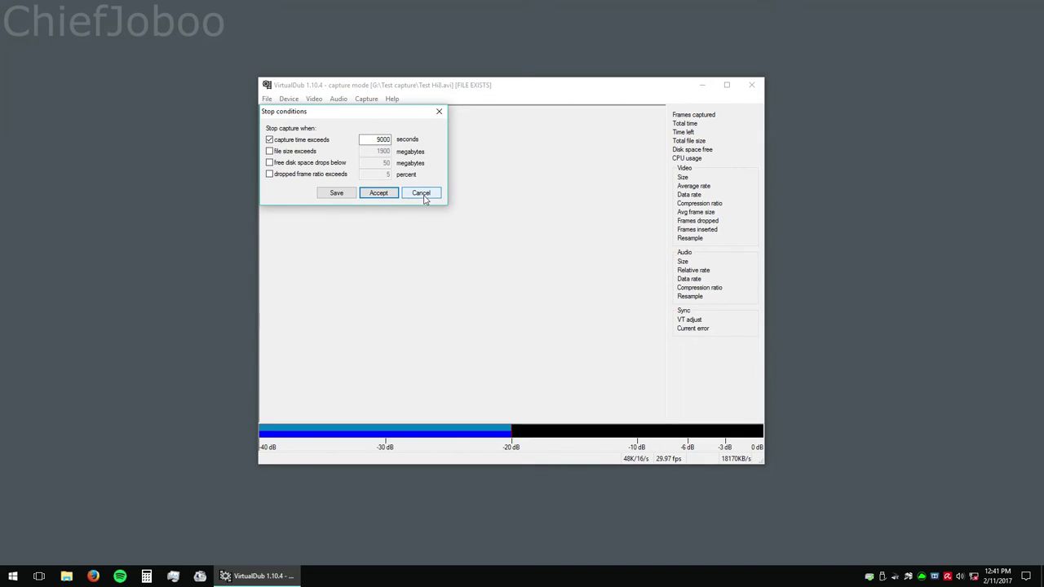
left_click(422, 196)
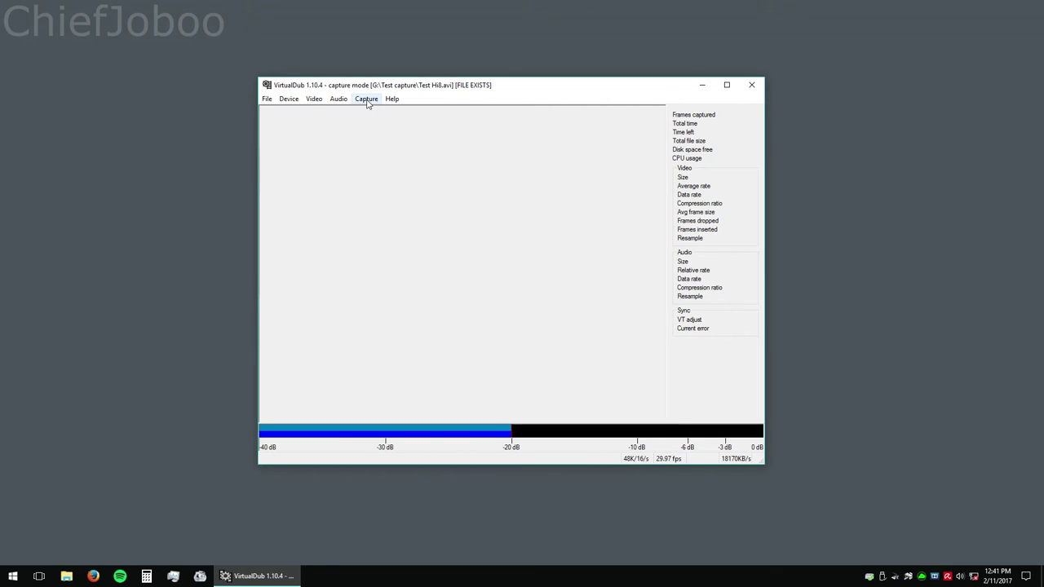
left_click(366, 100)
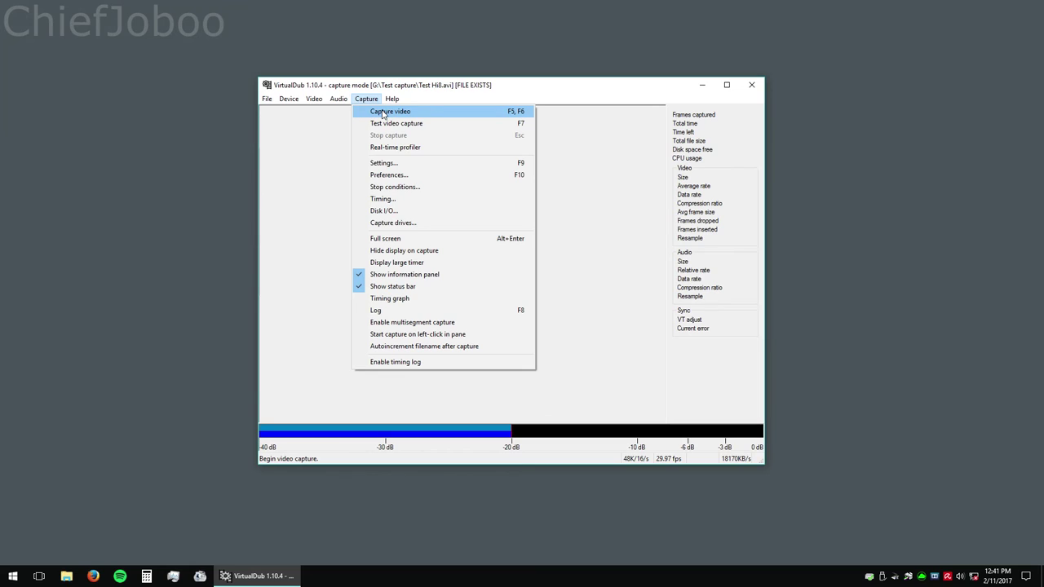
Capture about 21 seconds (626 frames) of test video into Test Hi8.avi, then stop
left_click(383, 113)
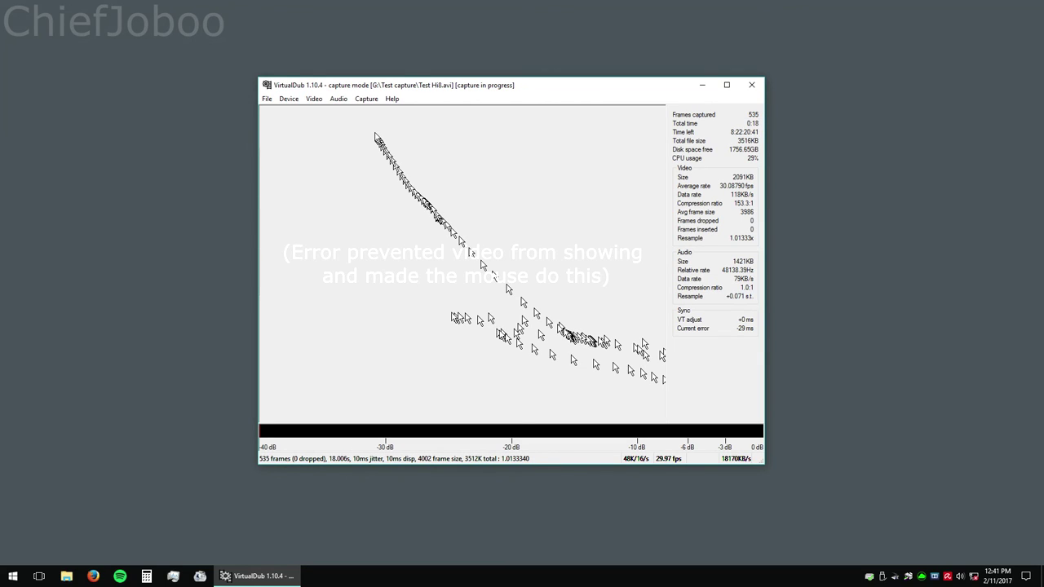
left_click(366, 99)
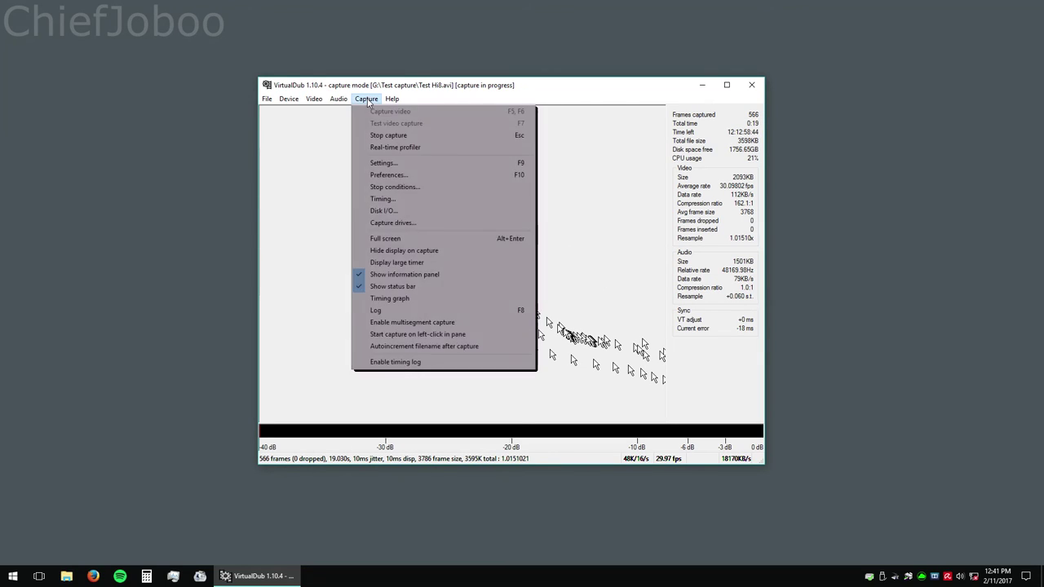
left_click(390, 135)
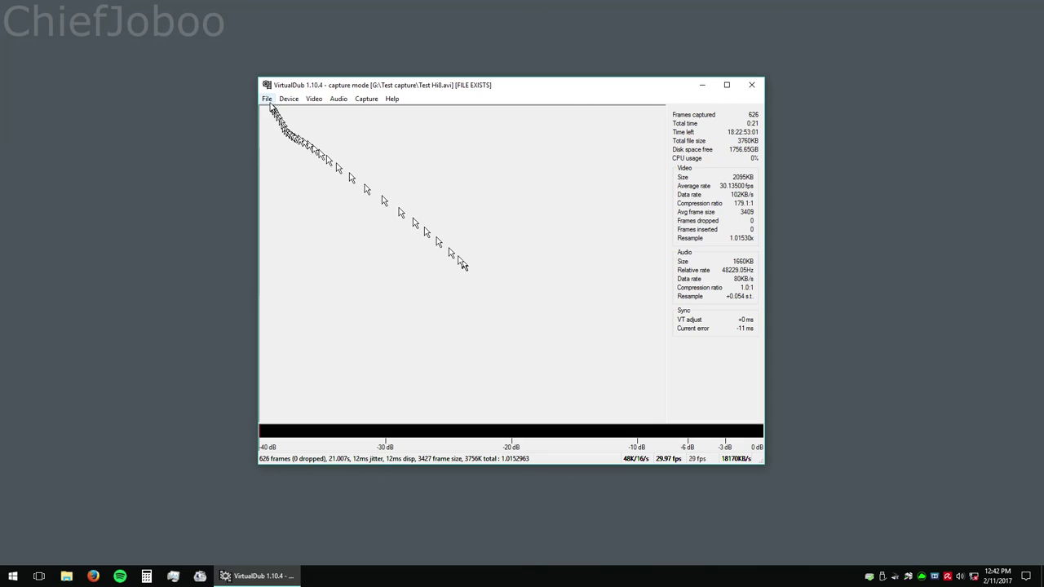
left_click(267, 98)
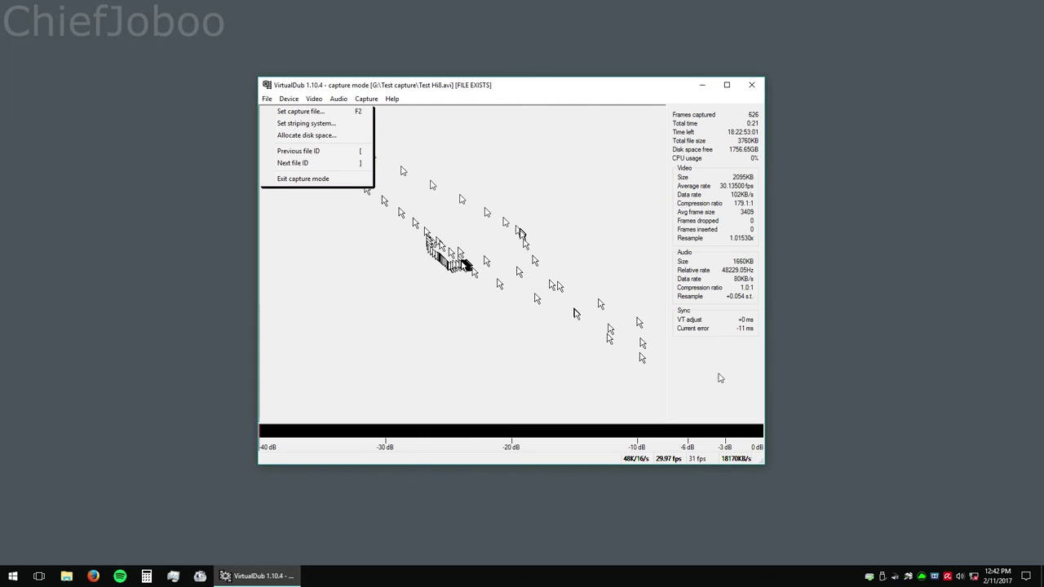
Minimize the VirtualDub window to the desktop
left_click(705, 86)
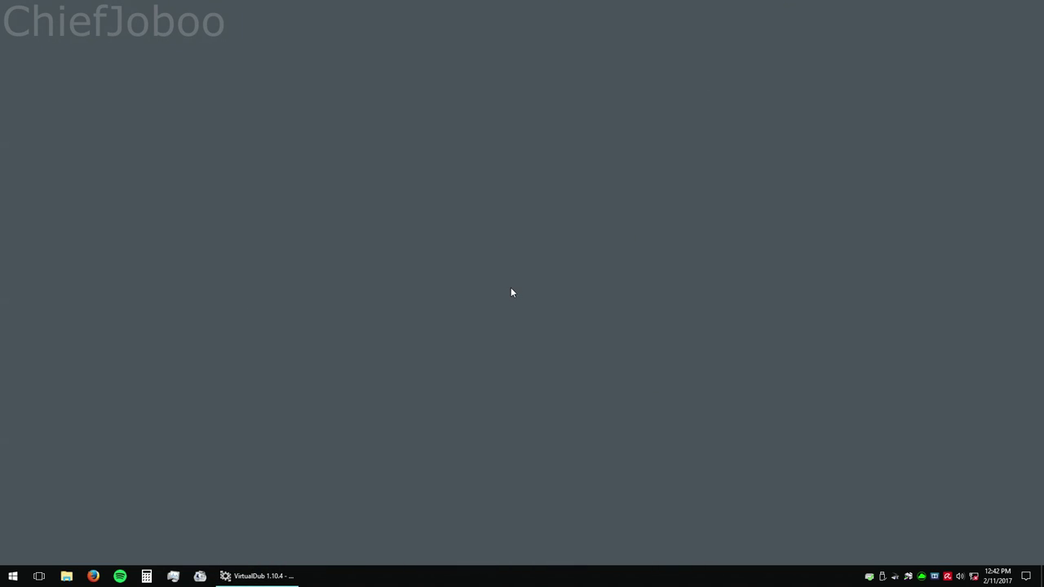